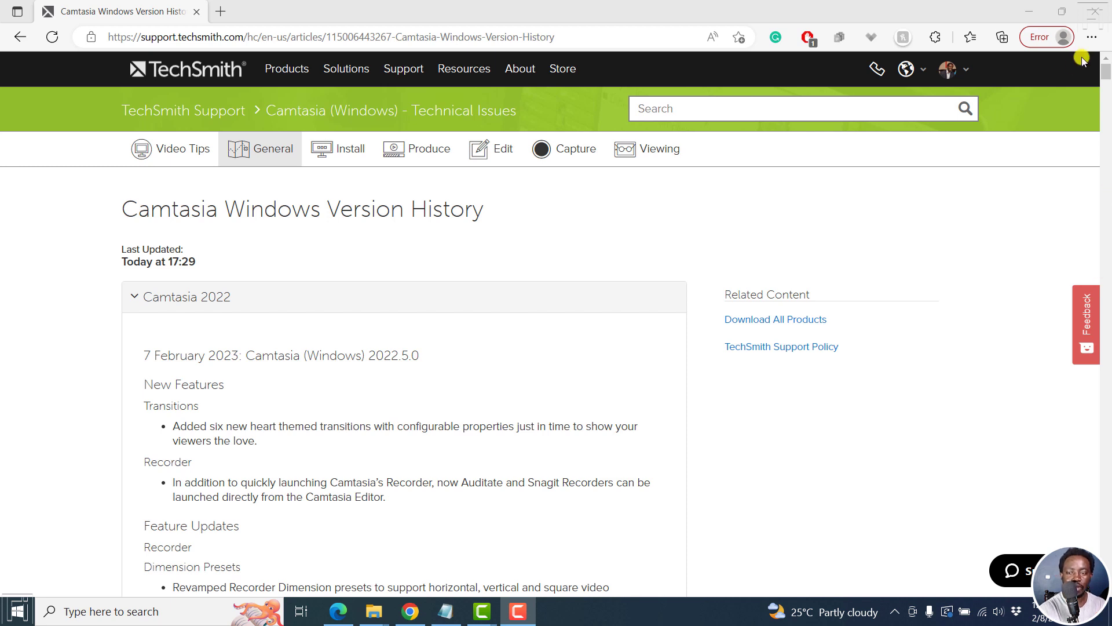
- Highlight the New Features heading and the heart transitions release note
scroll(295, 237, down, 2)
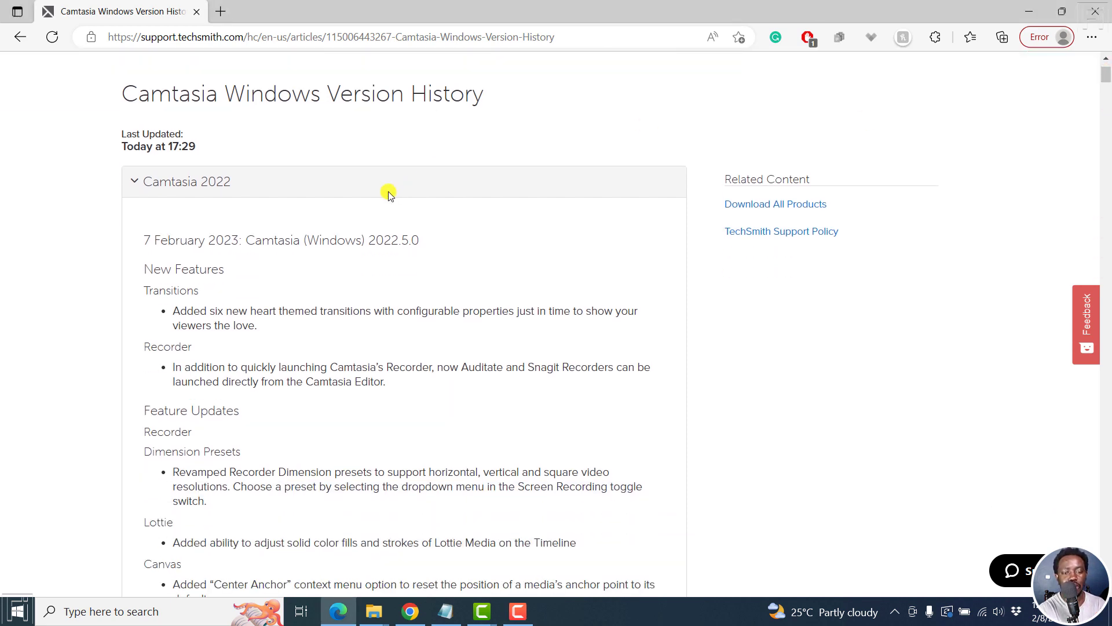
drag(144, 268, 220, 270)
click(171, 300)
drag(171, 300, 249, 317)
click(305, 315)
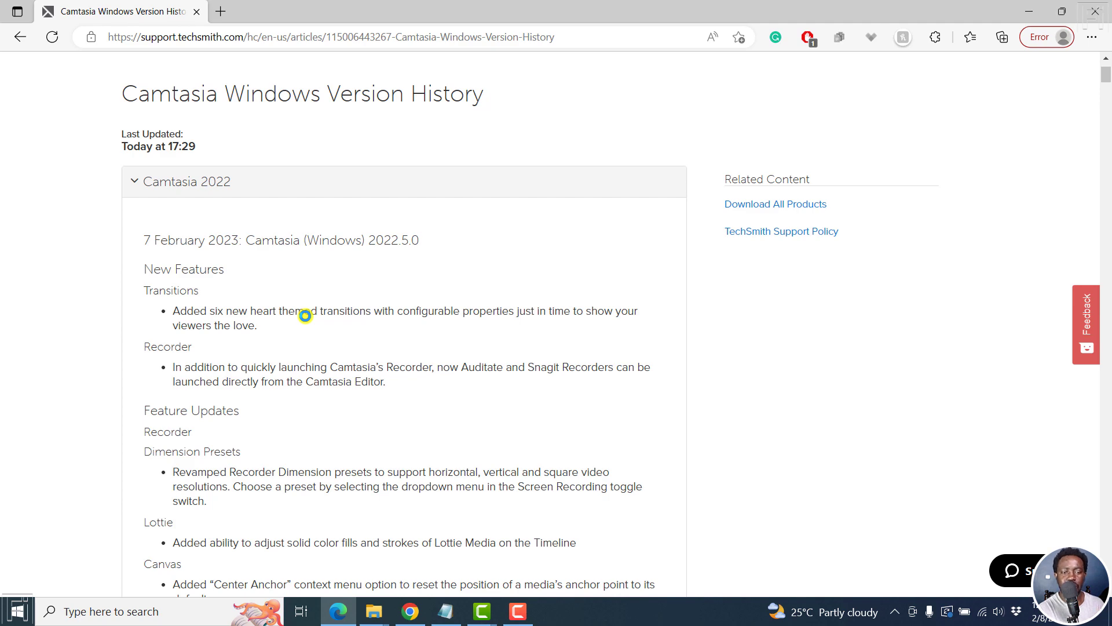
- Add the feesbee video after the screen recording on Track 1, keeping 30 FPS
click(490, 618)
click(398, 565)
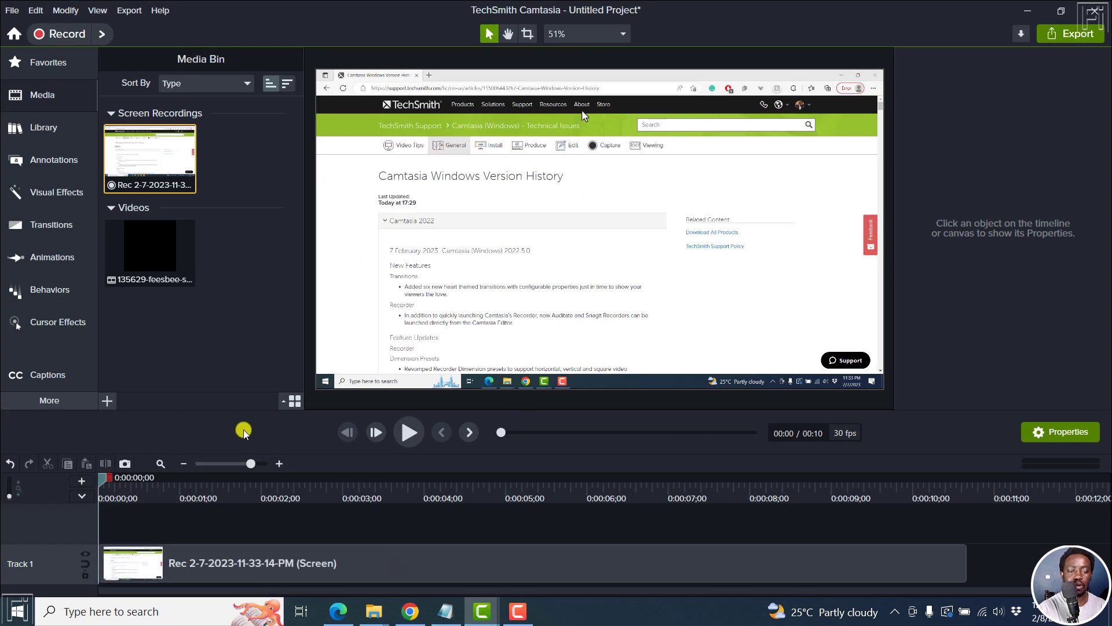
drag(151, 243, 962, 553)
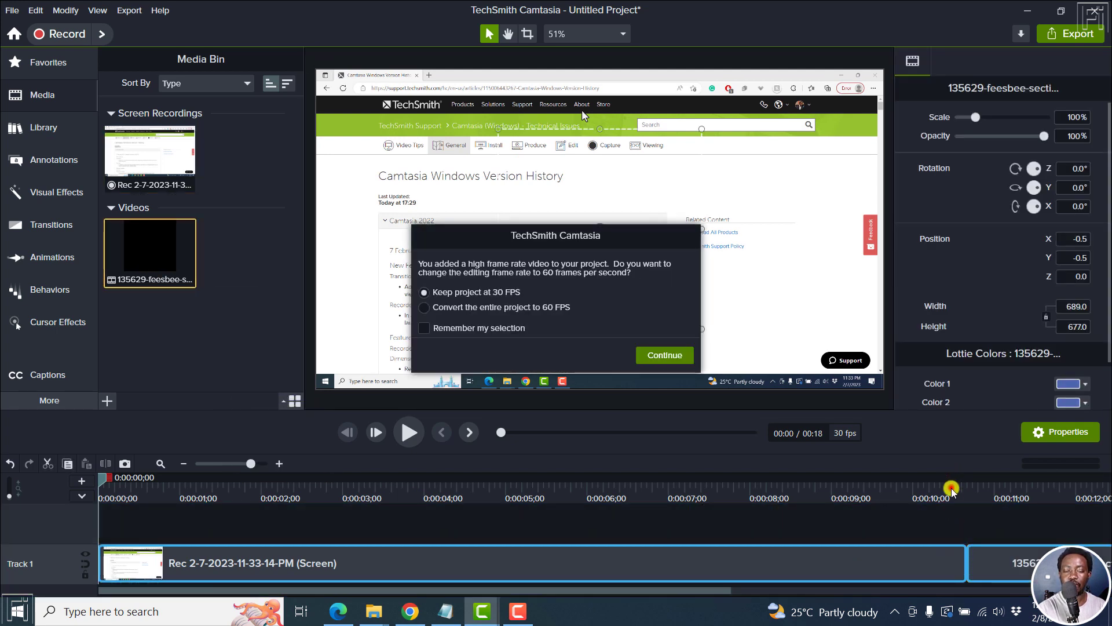
click(661, 356)
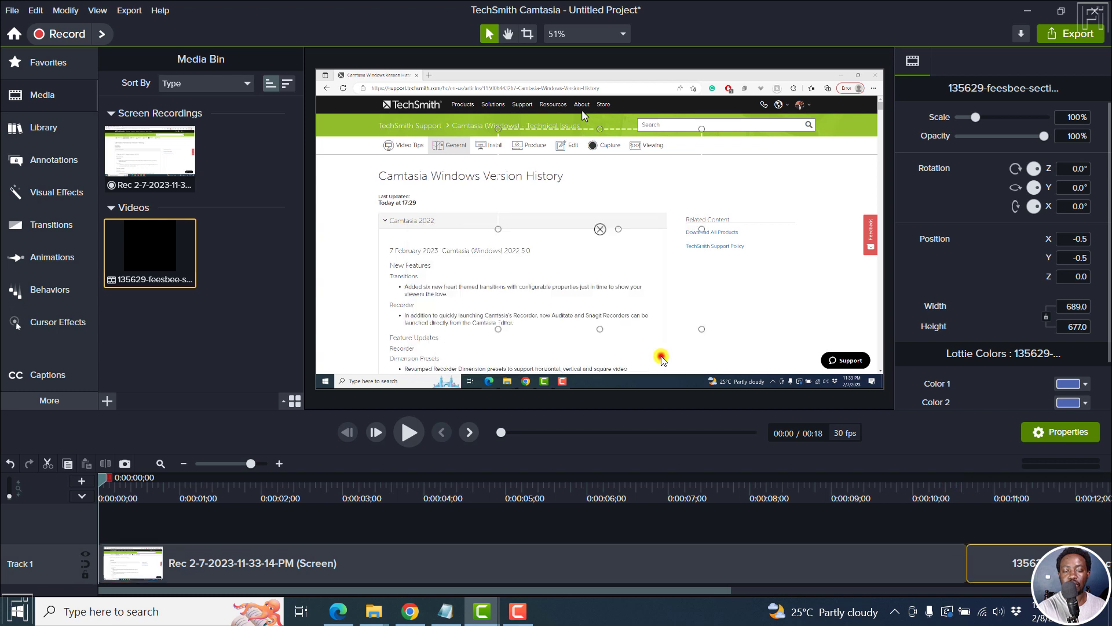
- Search transitions for 'hear' and place Bursting Heart between the two clips
click(953, 478)
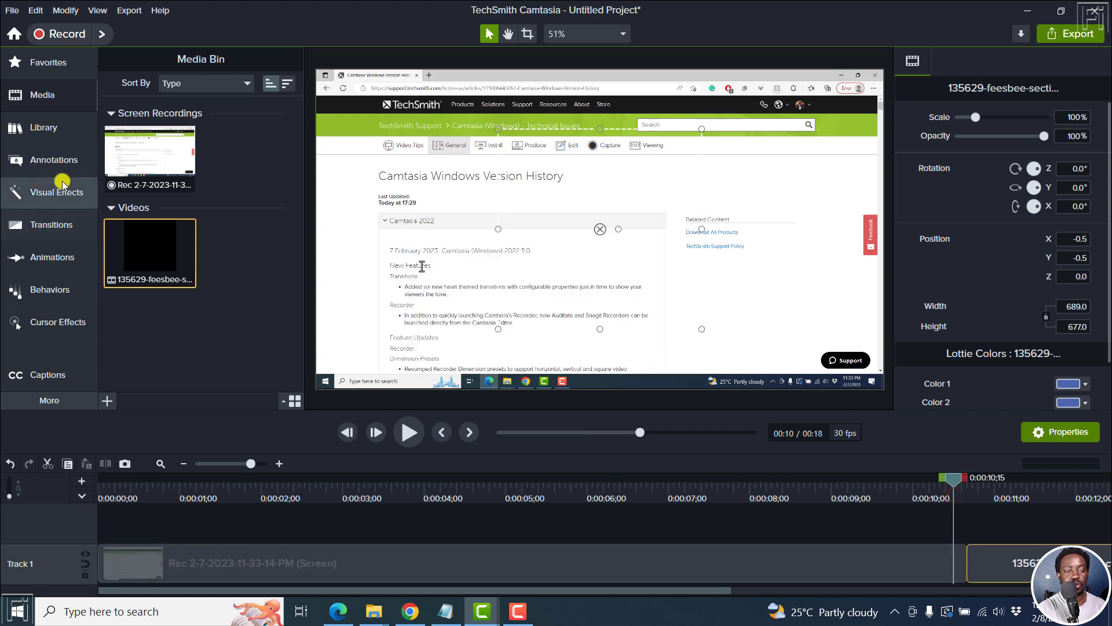
click(51, 225)
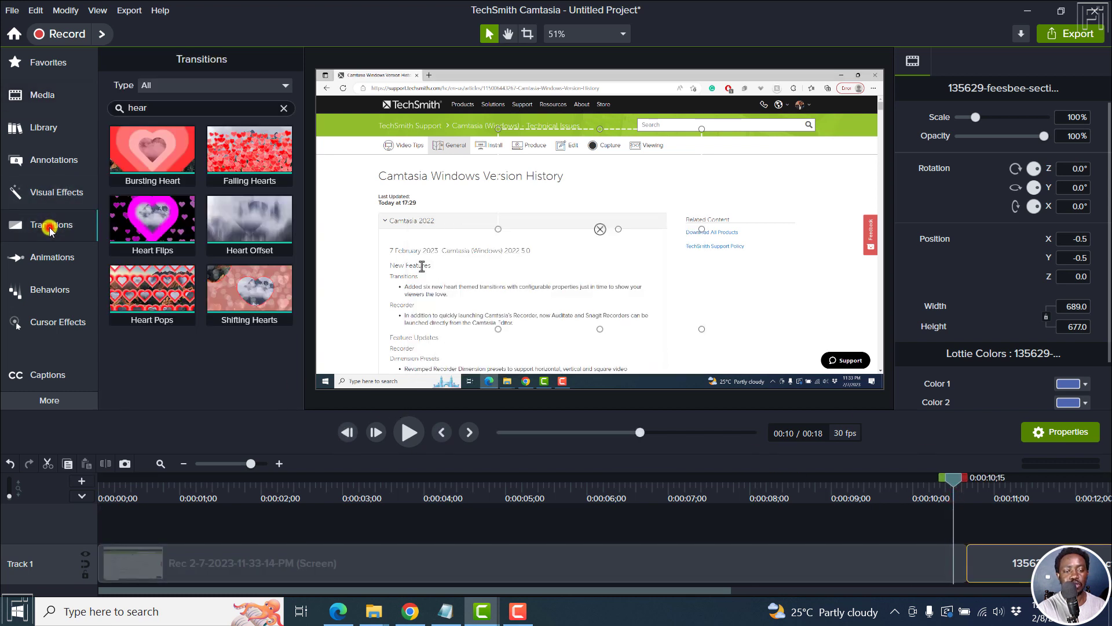
click(280, 109)
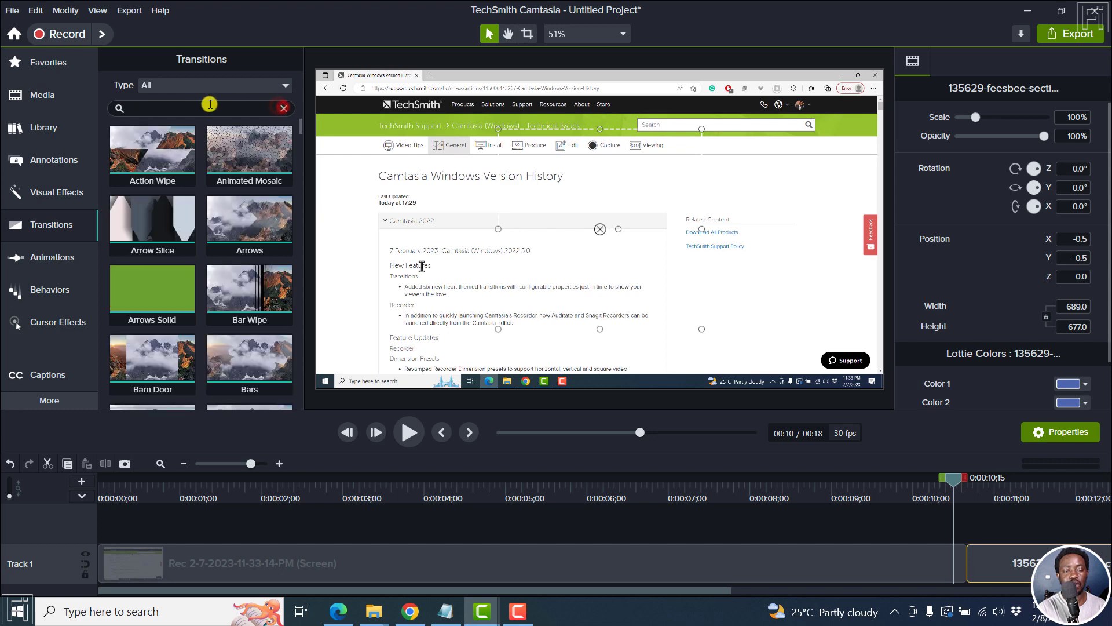
text(heart)
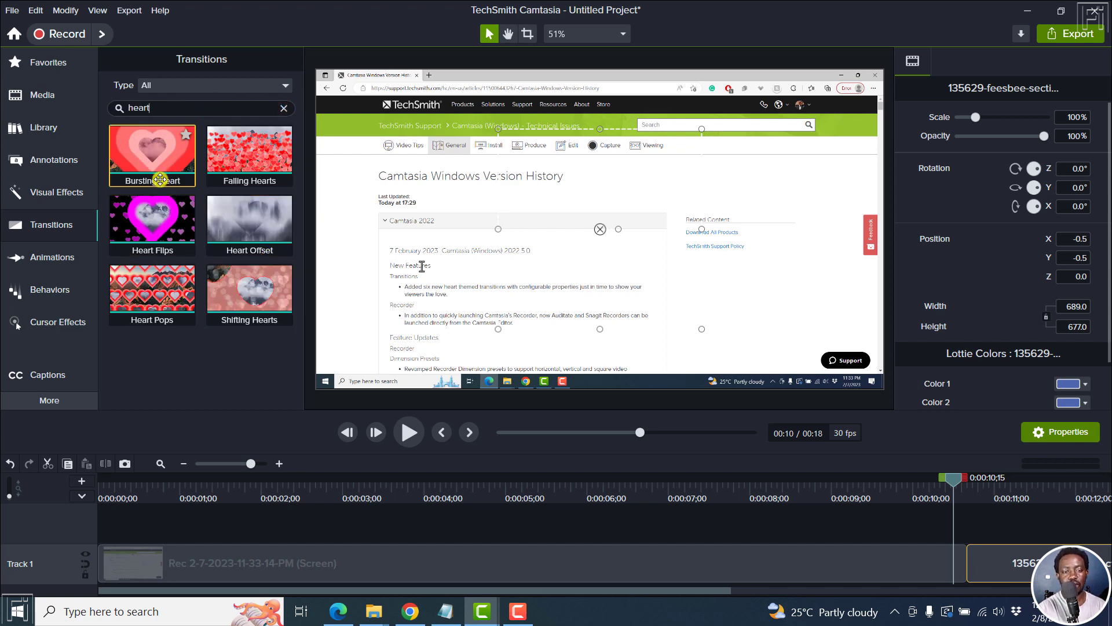
drag(159, 177, 943, 560)
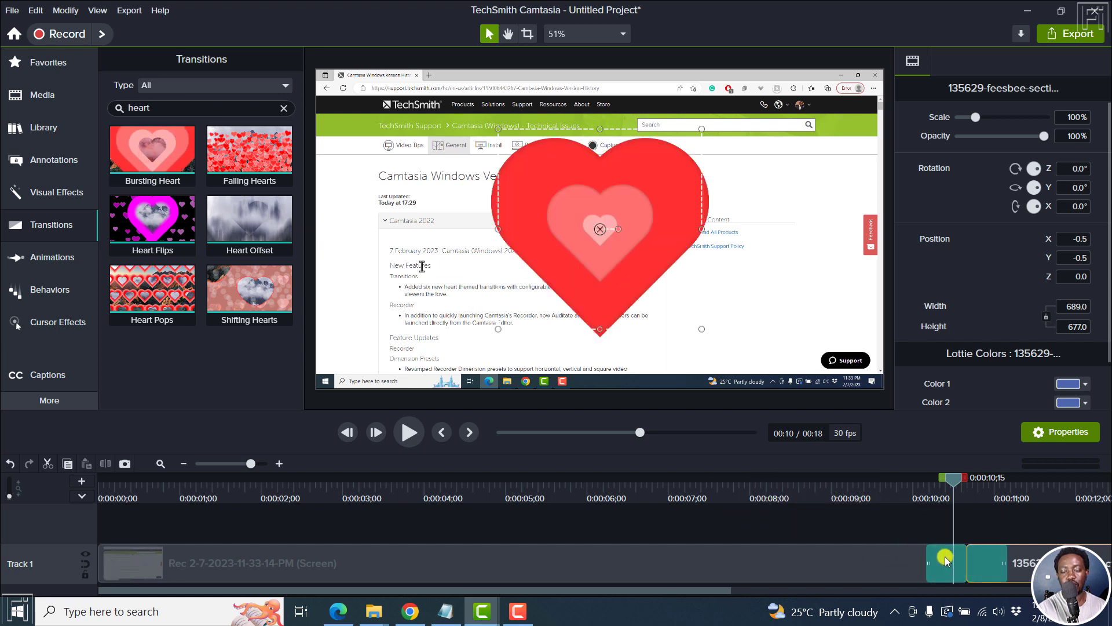
click(943, 560)
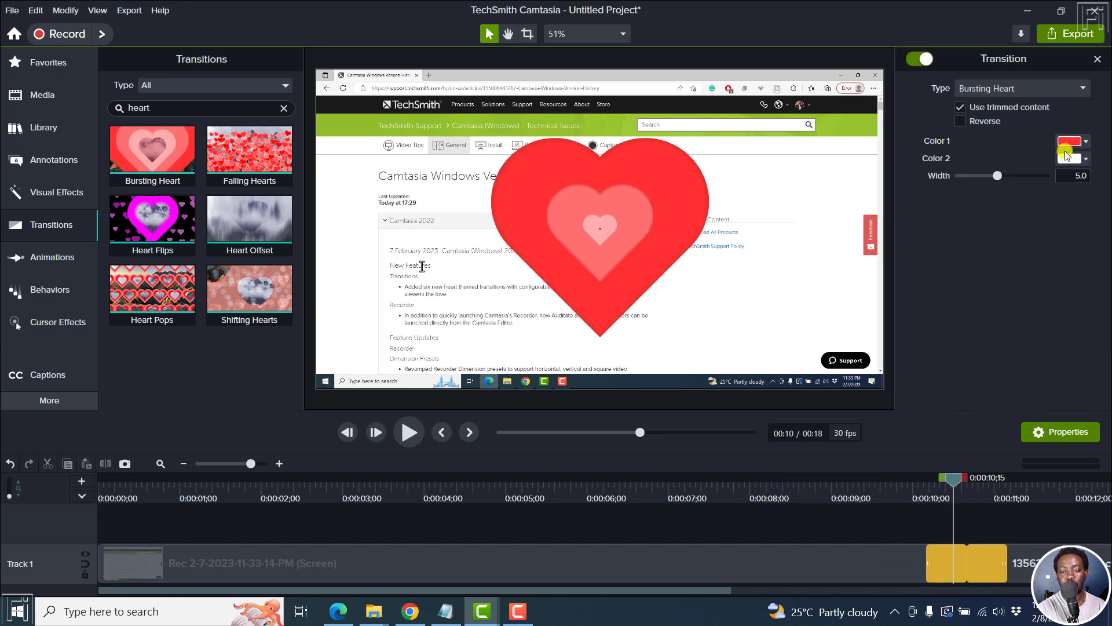
- Play back the Bursting Heart transition, then return the playhead to it
click(904, 497)
key(space)
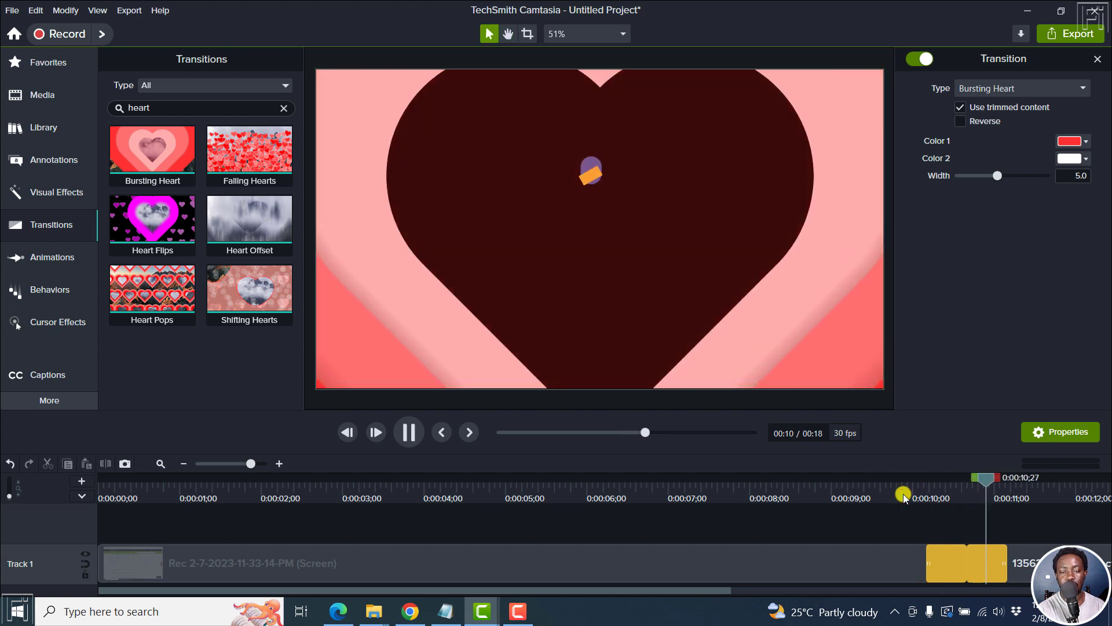
key(space)
click(935, 497)
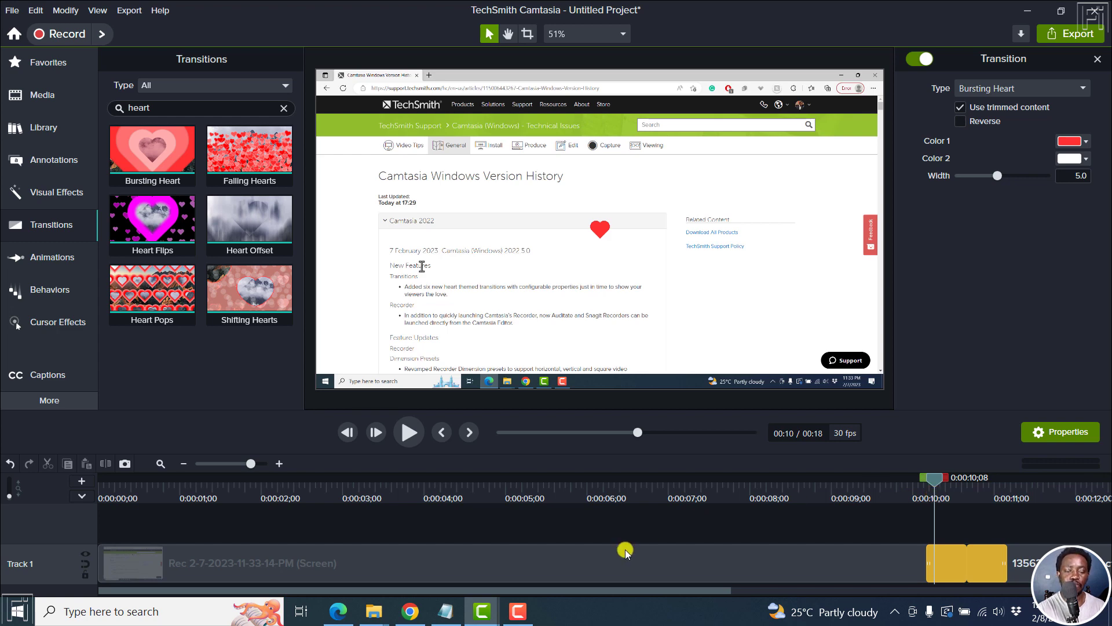
click(334, 614)
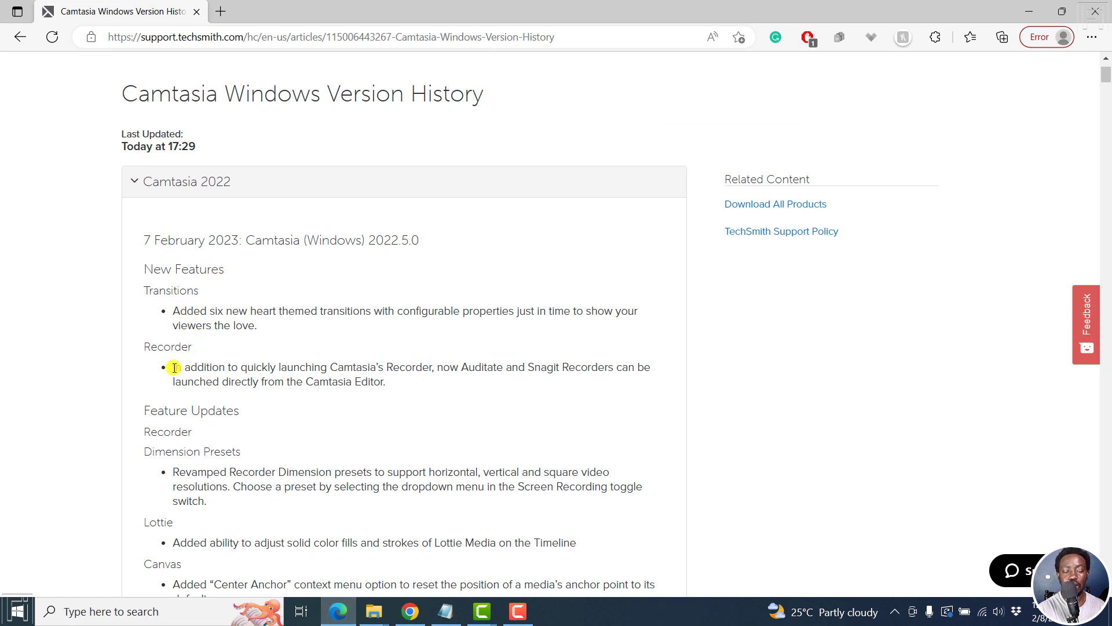
drag(174, 368, 379, 381)
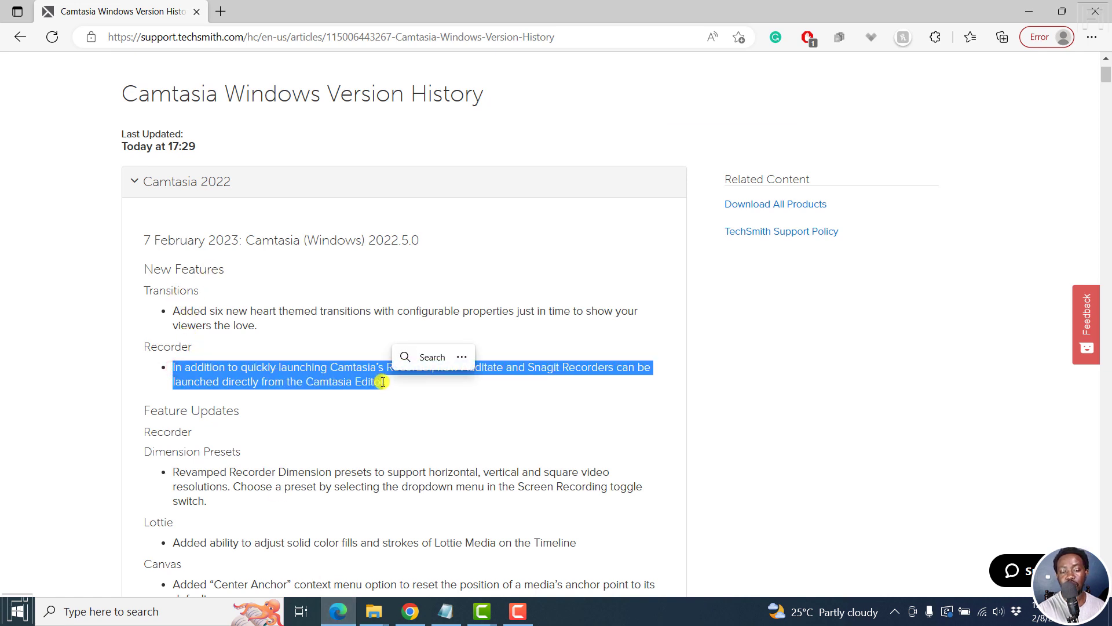
click(454, 412)
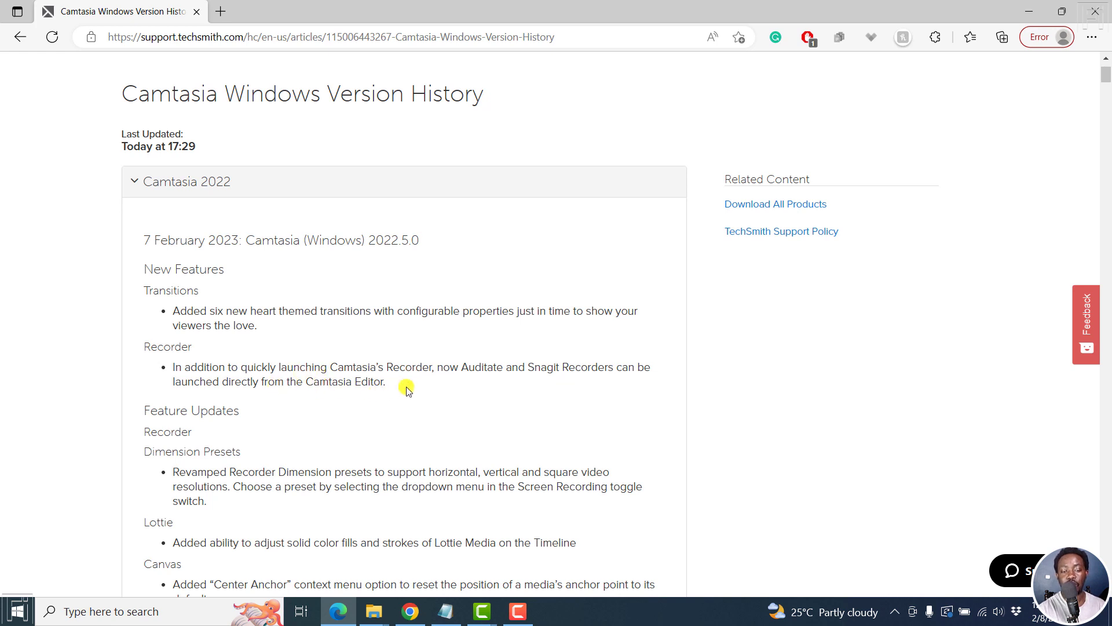
mouse_move(482, 611)
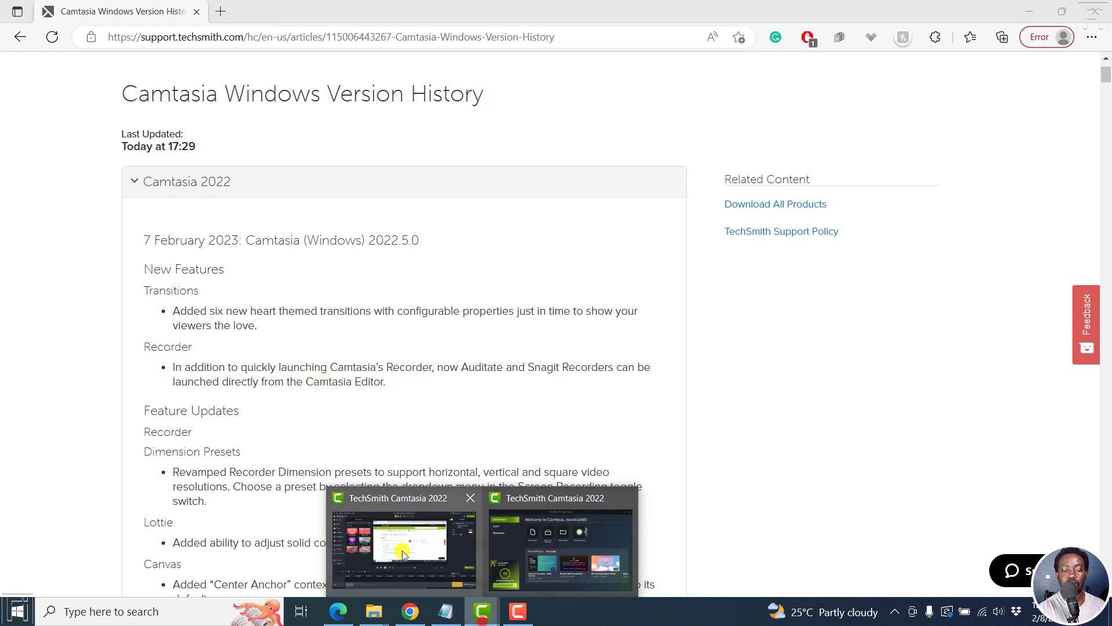
click(404, 539)
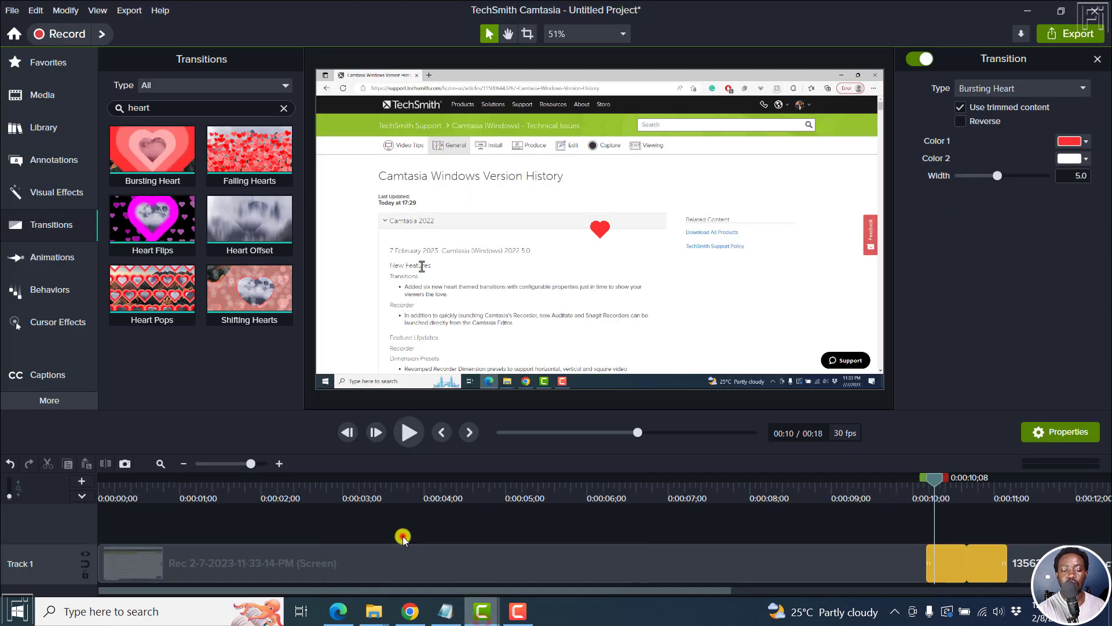
click(102, 35)
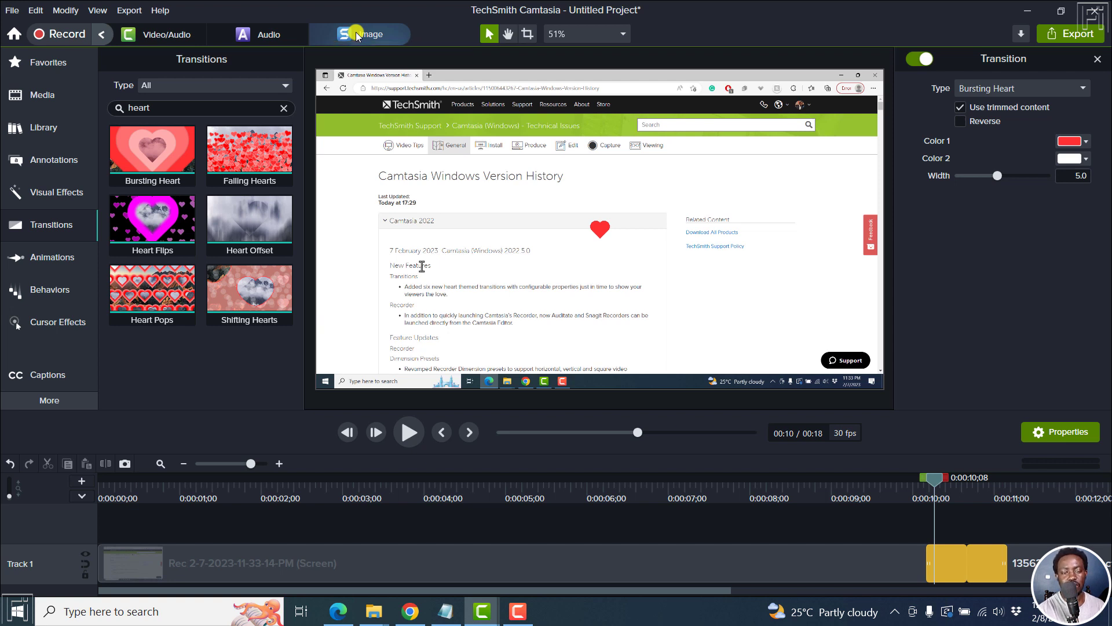
click(101, 34)
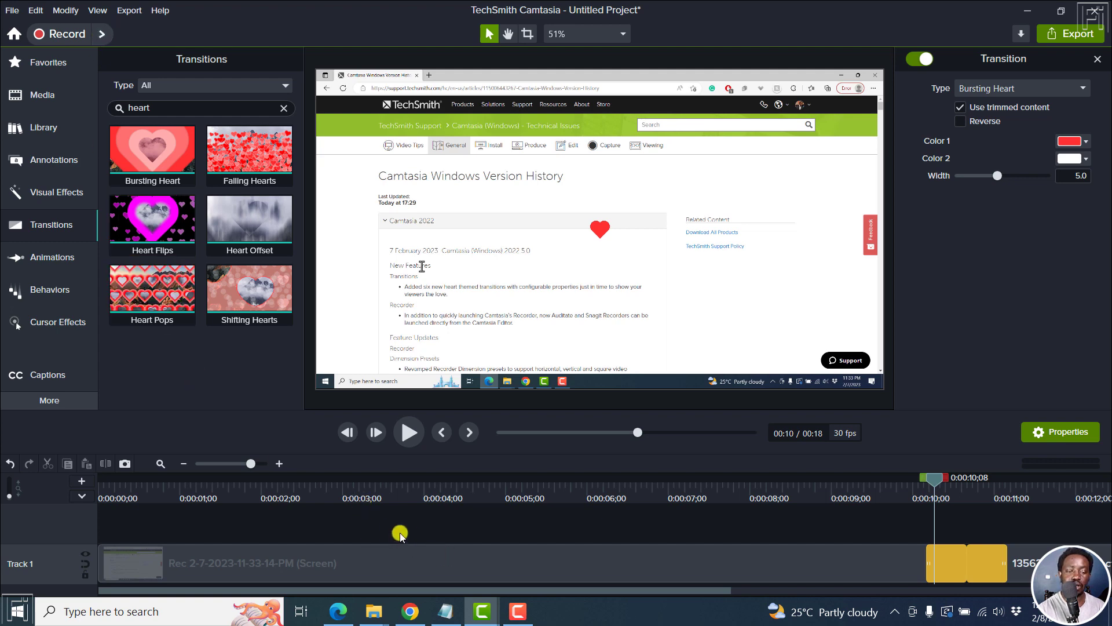
- Scroll Edge to the Feature Updates notes, then return to the Camtasia editor
click(339, 611)
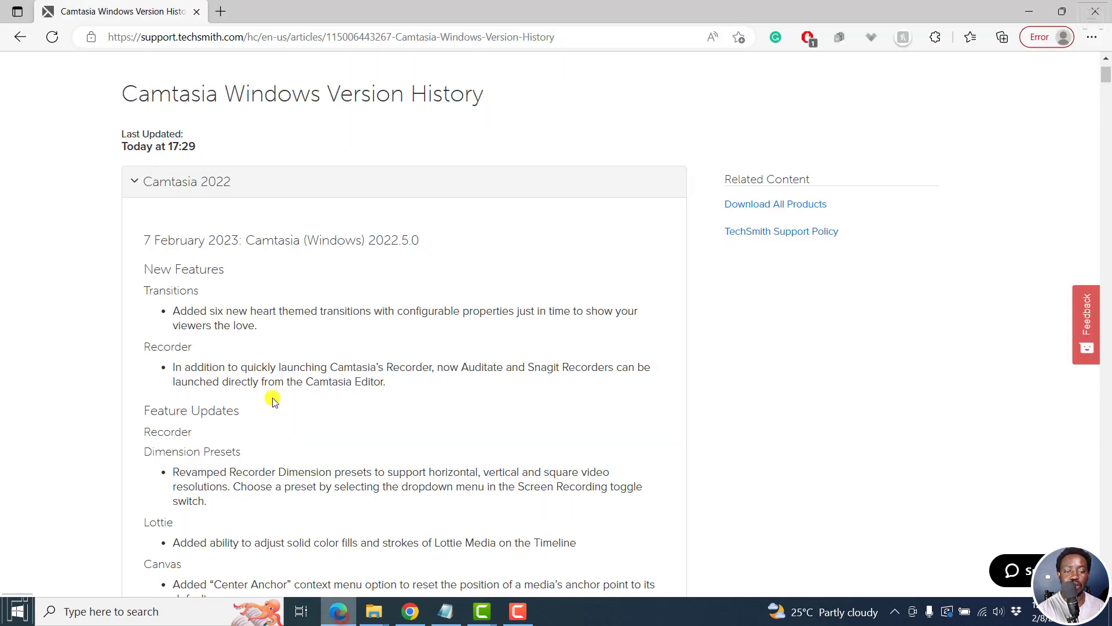
scroll(172, 413, down, 6)
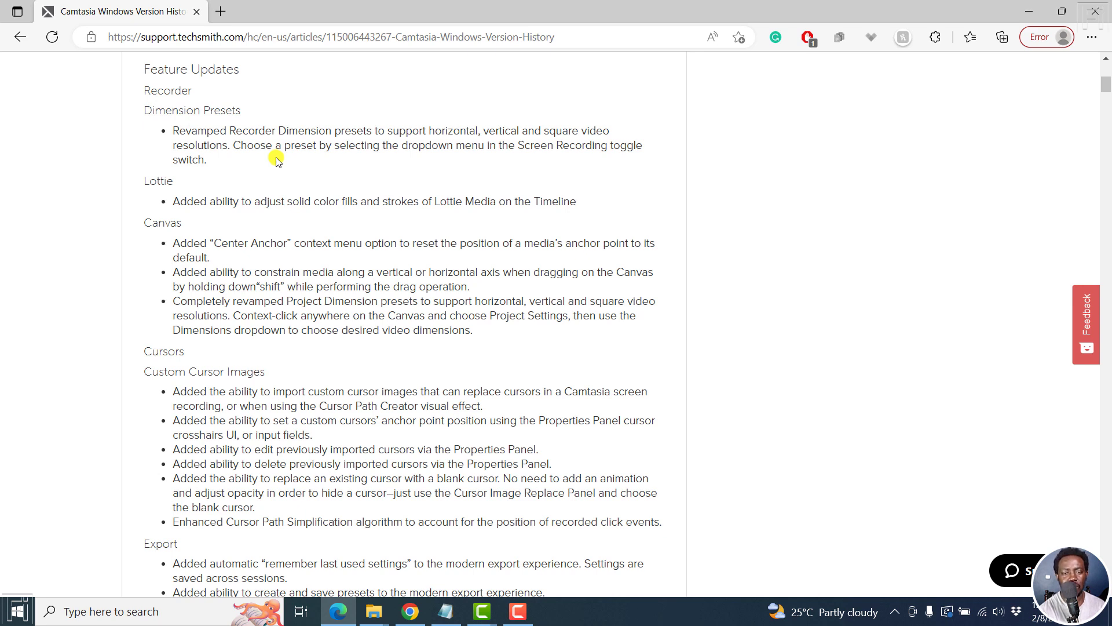
click(482, 618)
click(767, 453)
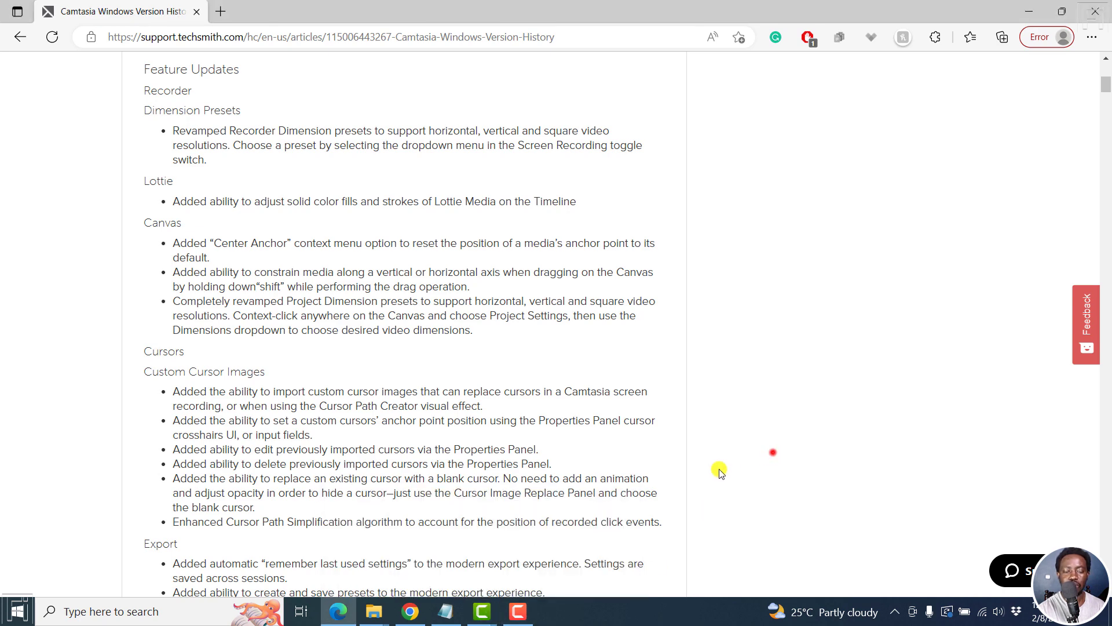
click(482, 611)
click(408, 566)
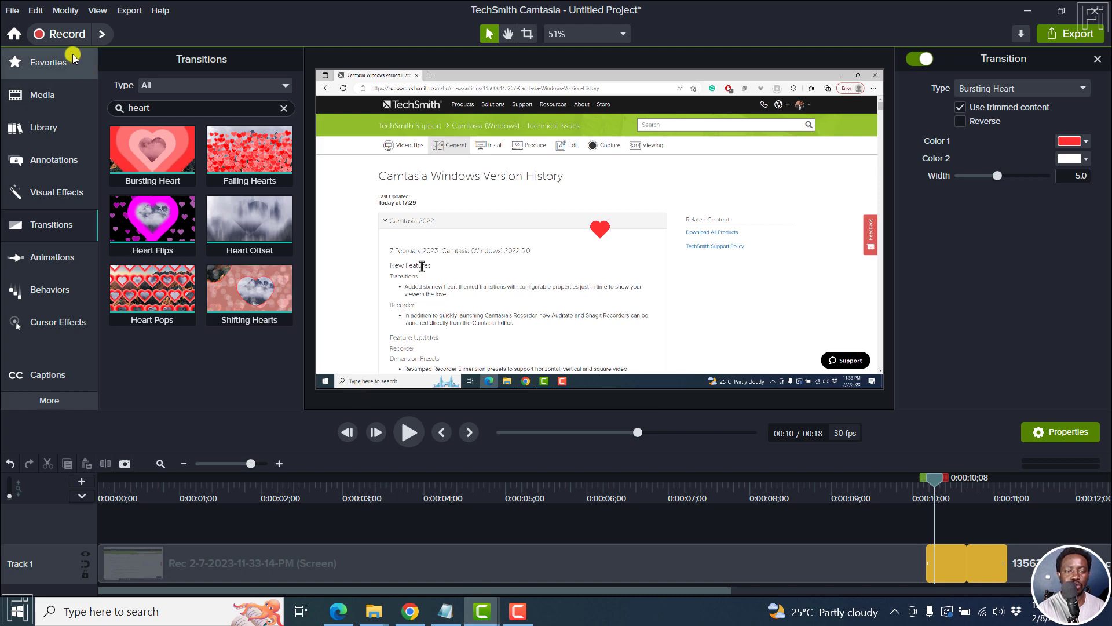
- Launch Camtasia Recorder and dismiss the shortcut-conflict warning
key(alt+Tab)
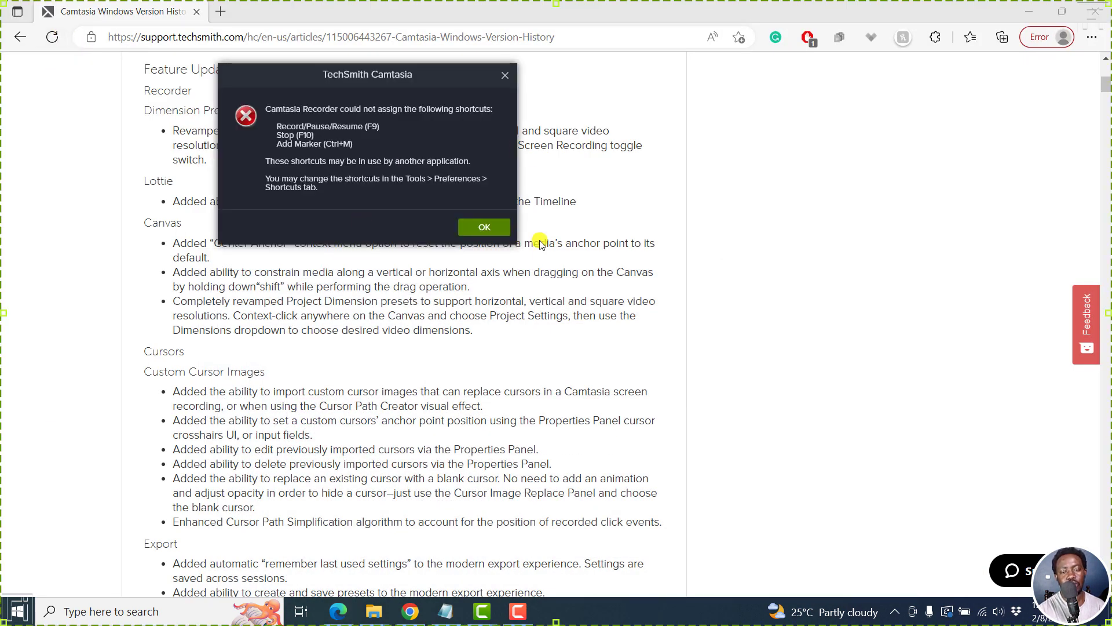
click(504, 72)
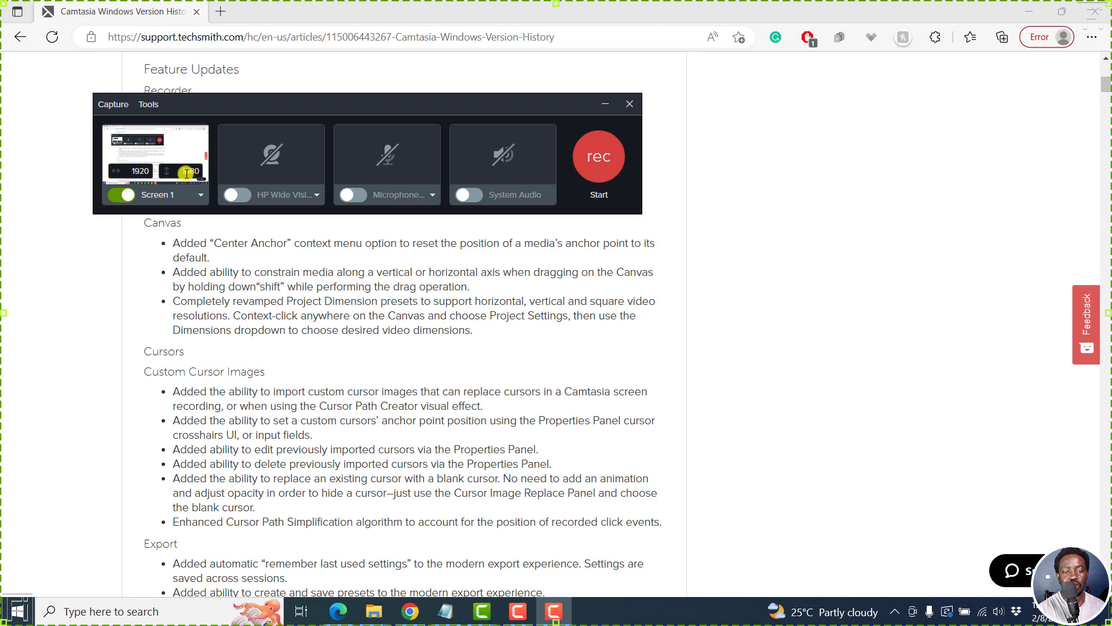
- Set the capture size to Vertical FHD 1080x1920, then to Vertical Small 600x750
click(201, 197)
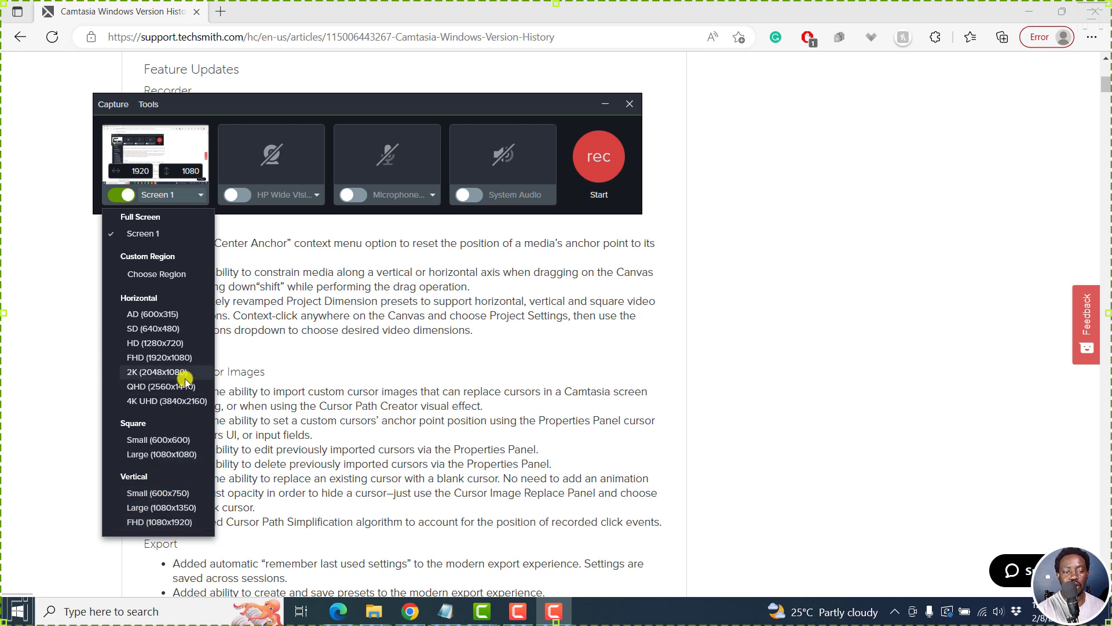
click(155, 522)
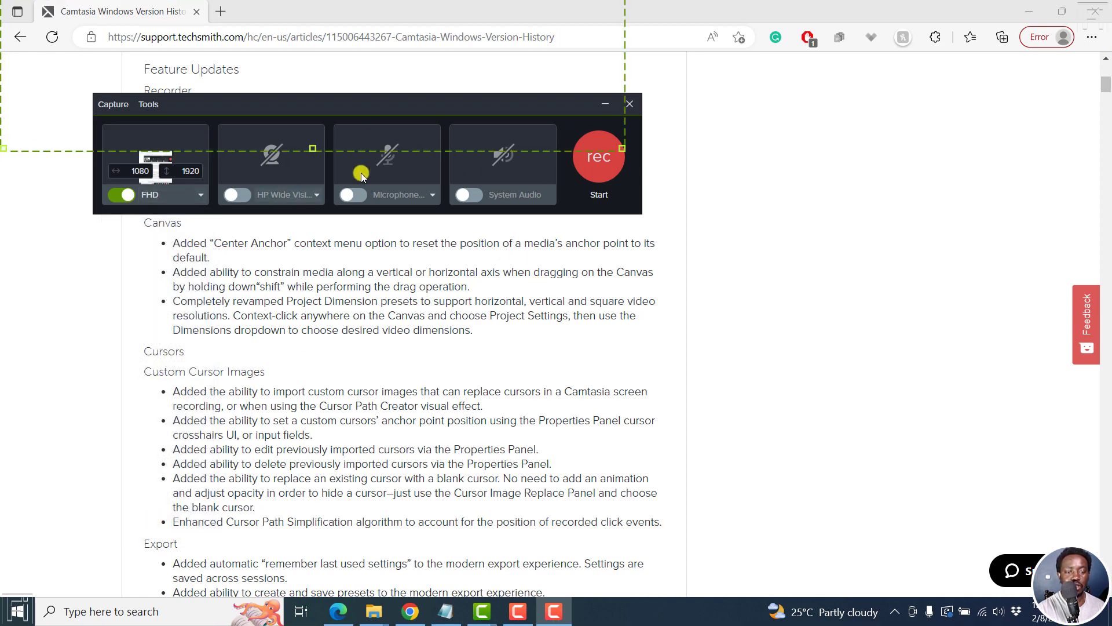
click(199, 195)
click(146, 493)
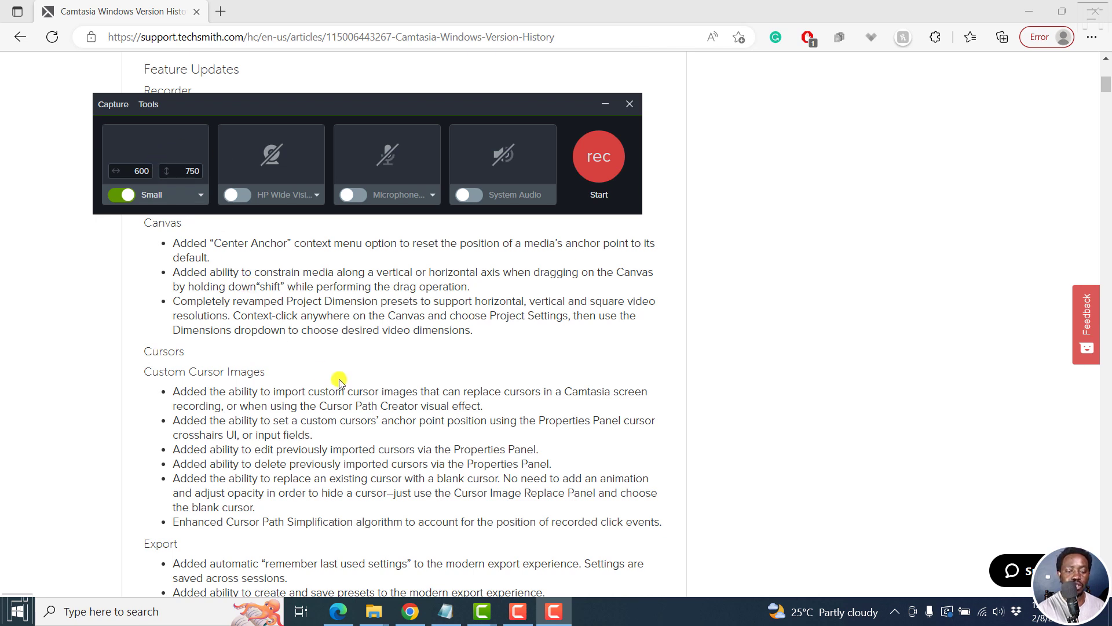
- Try the Square Small 600x600, SD 640x480 and FHD 1920x1080 recording sizes
drag(343, 106, 434, 181)
click(289, 276)
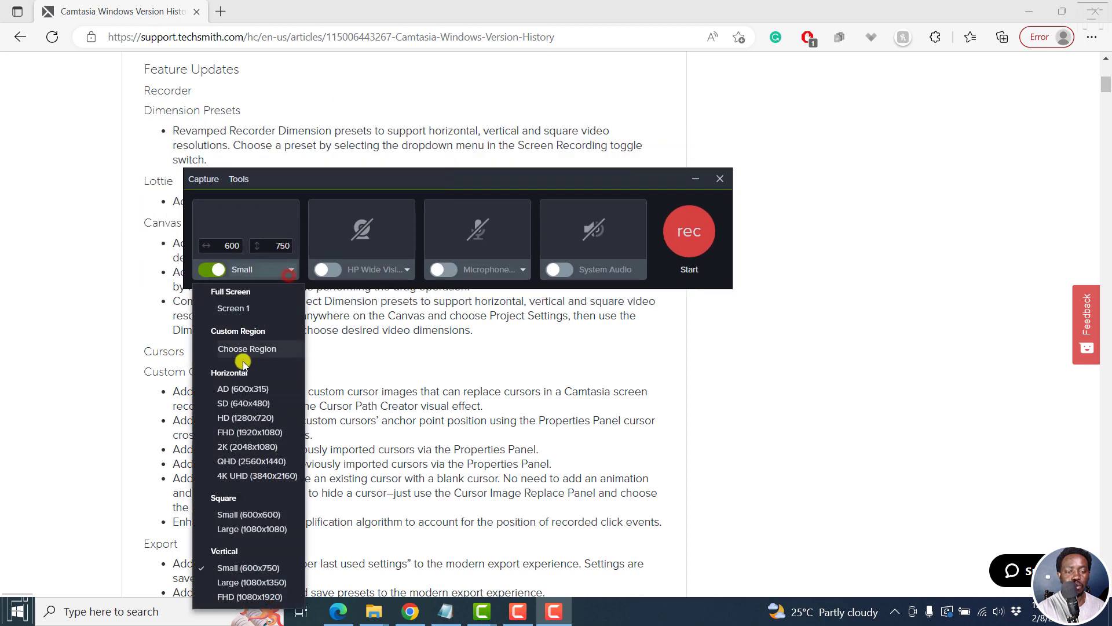
click(235, 514)
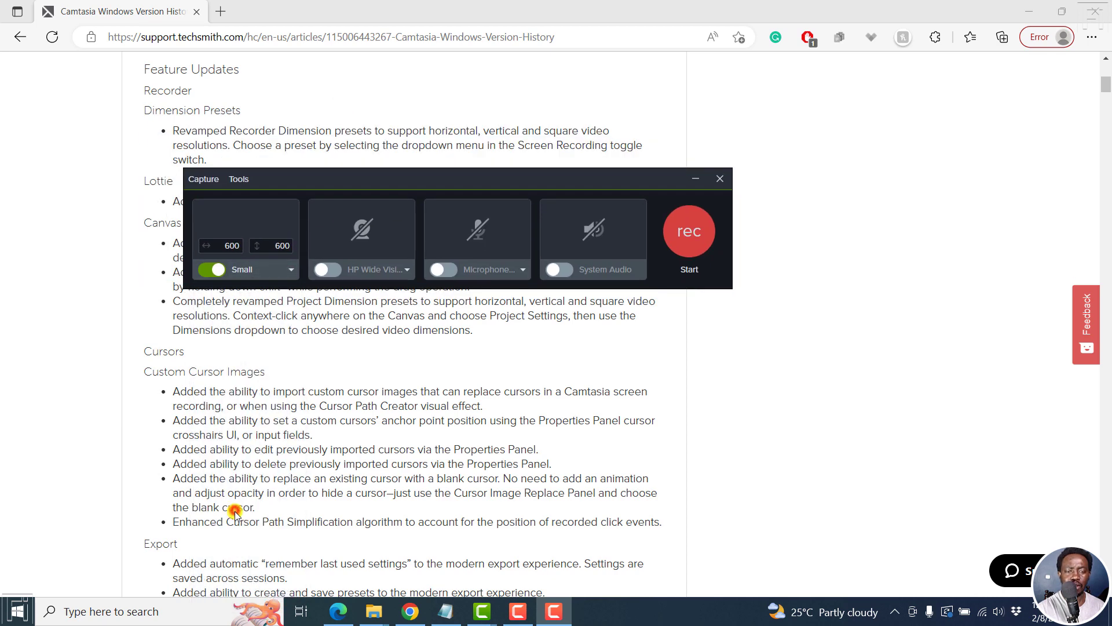
click(292, 271)
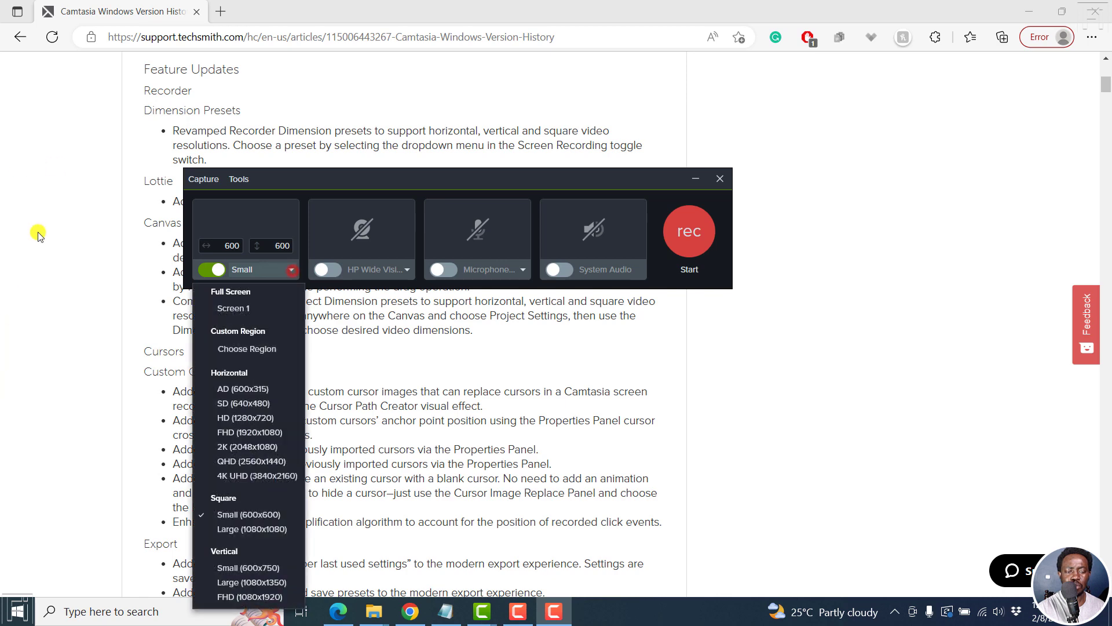
click(242, 403)
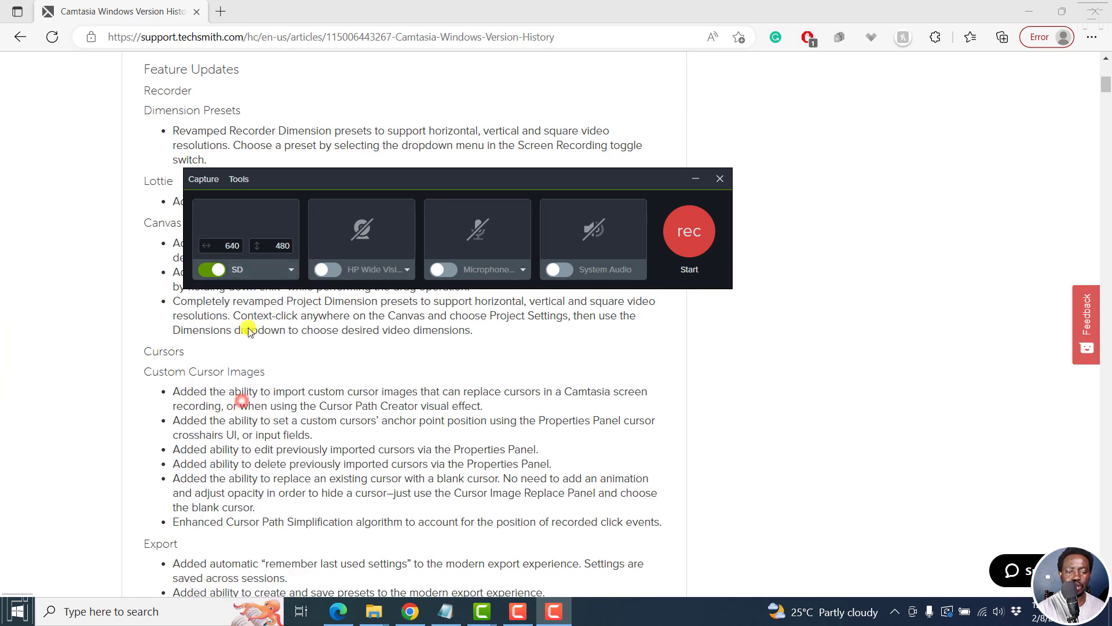
click(292, 270)
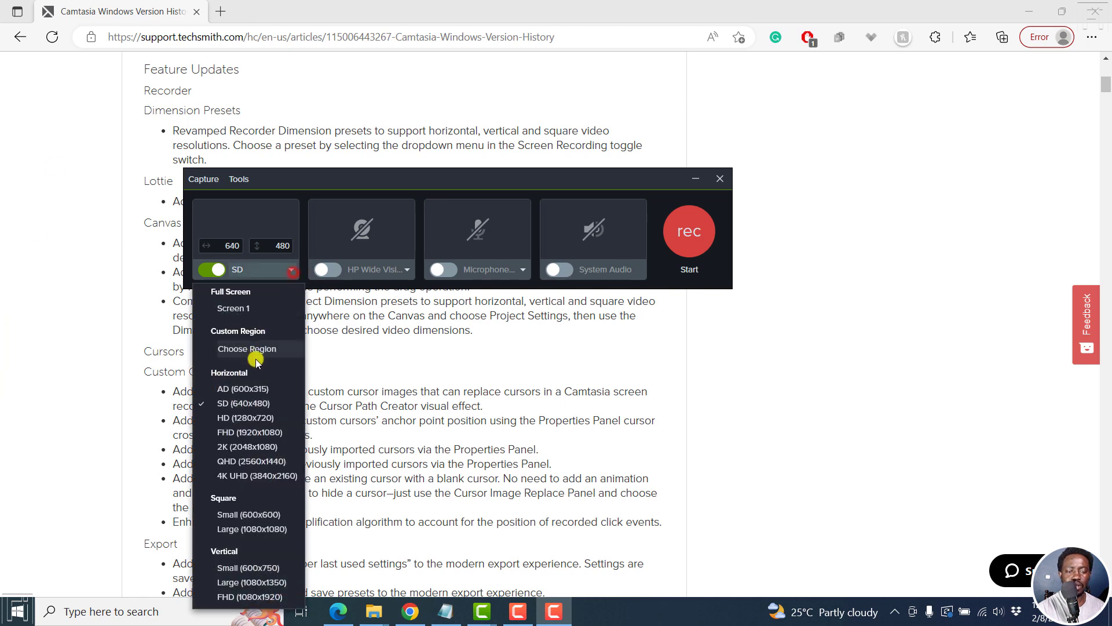
click(243, 429)
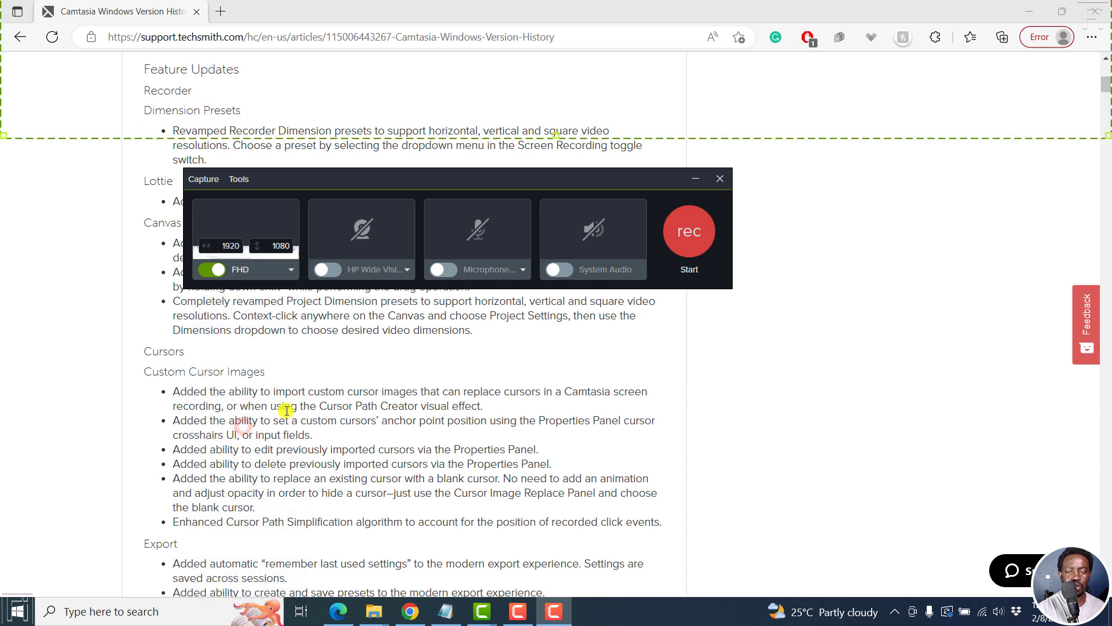
- Highlight the Dimension Presets note, stretch the region full-screen, then pick QHD 2560x1440
drag(420, 85, 423, 179)
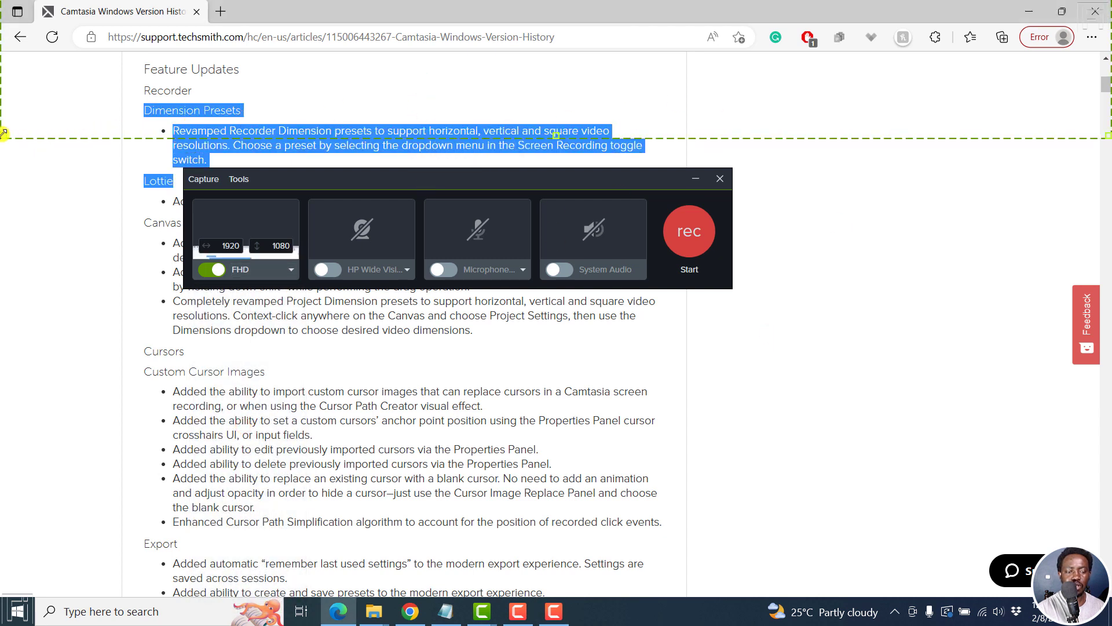
drag(3, 135, 17, 171)
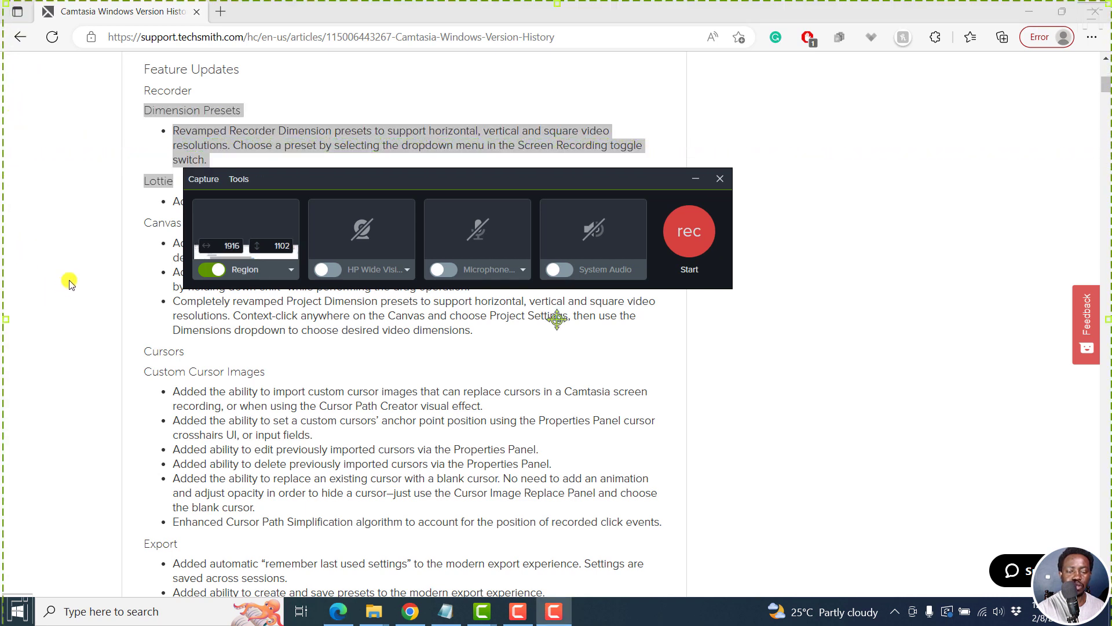
click(290, 270)
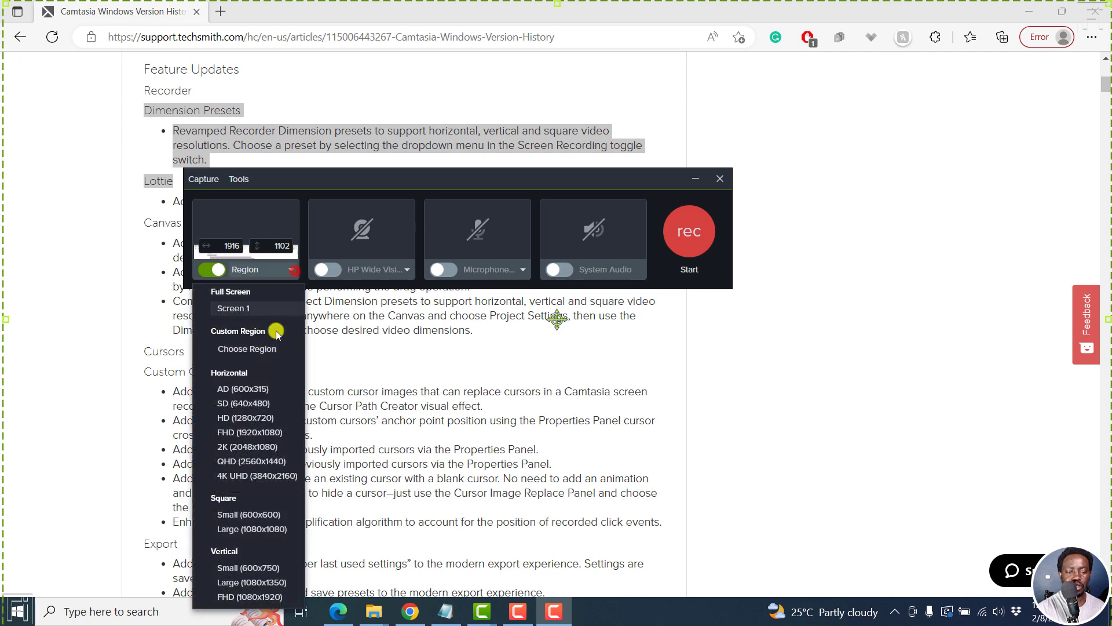
click(247, 462)
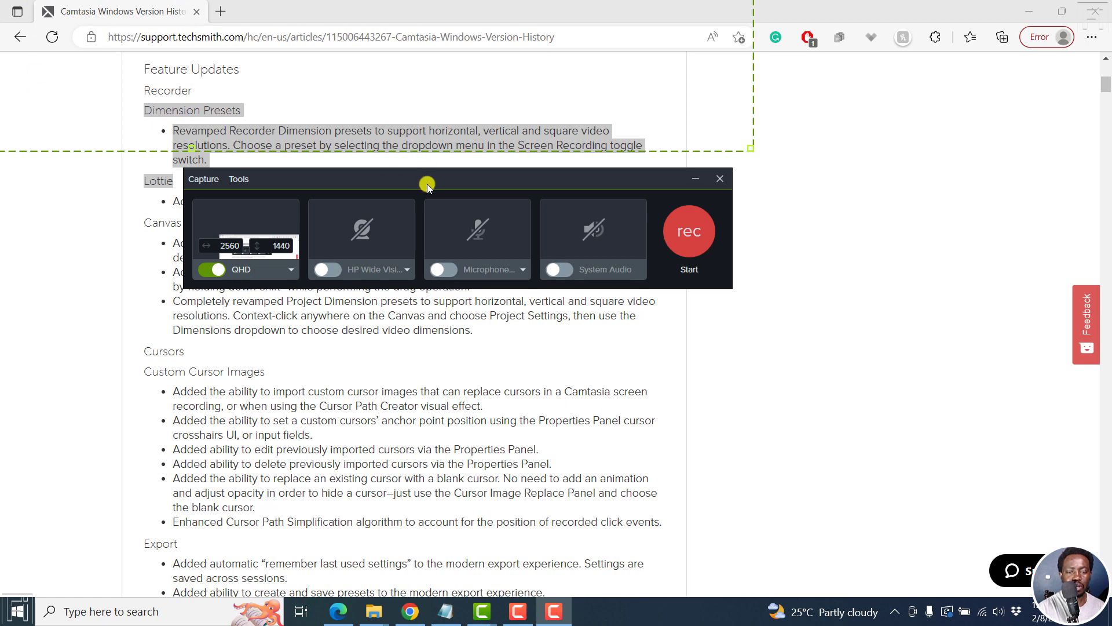
- Set the recording size to HD 1280x720 and close the recorder
drag(428, 182, 554, 384)
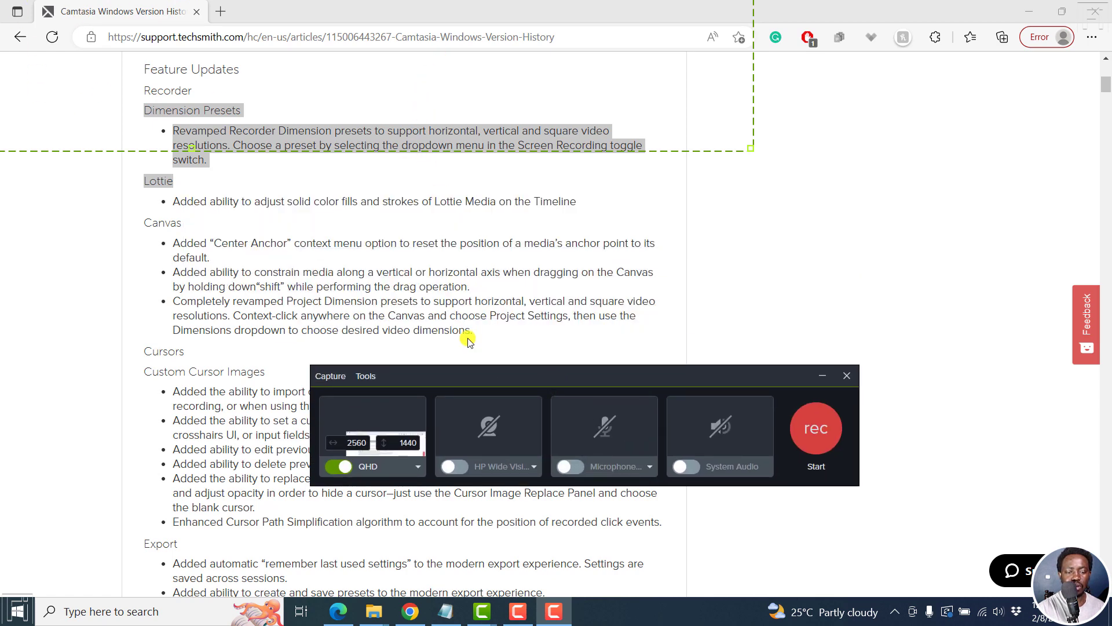
click(418, 469)
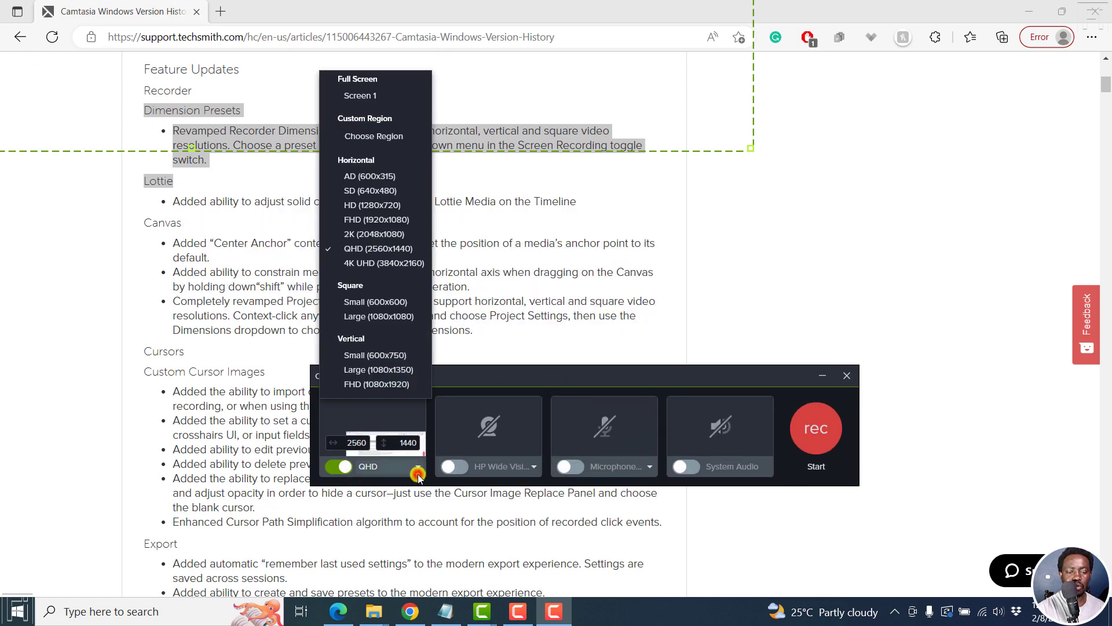
click(367, 205)
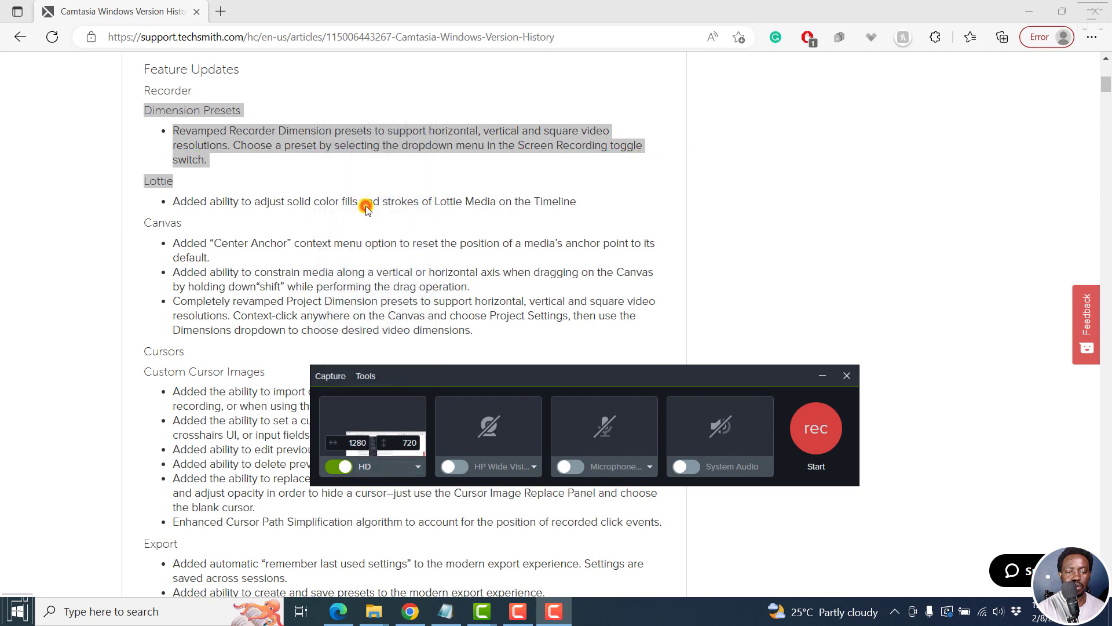
click(416, 468)
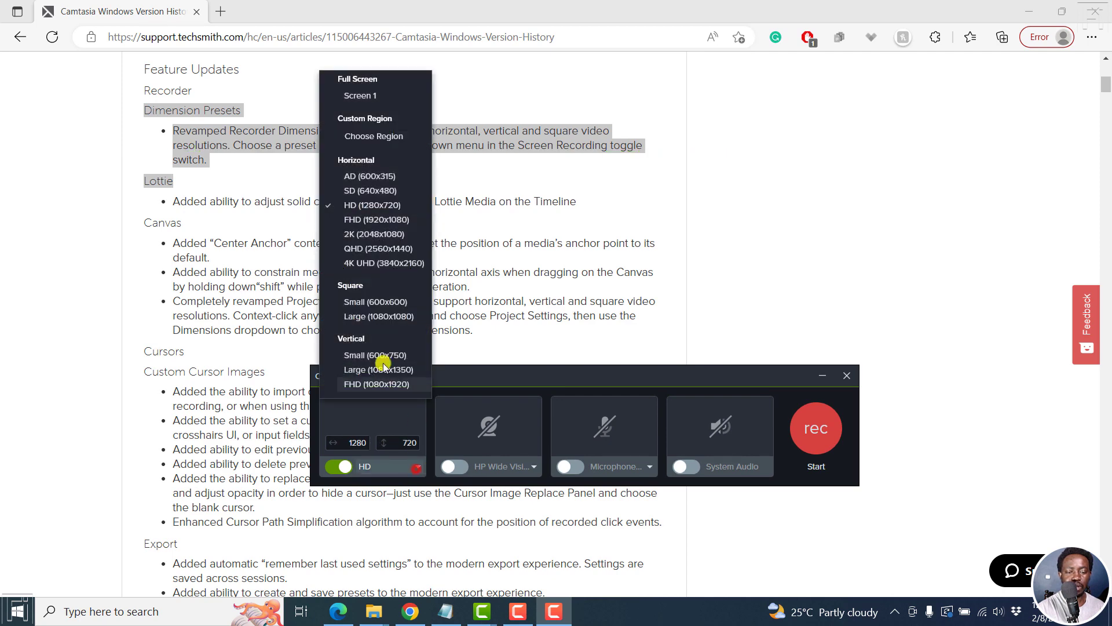
click(372, 211)
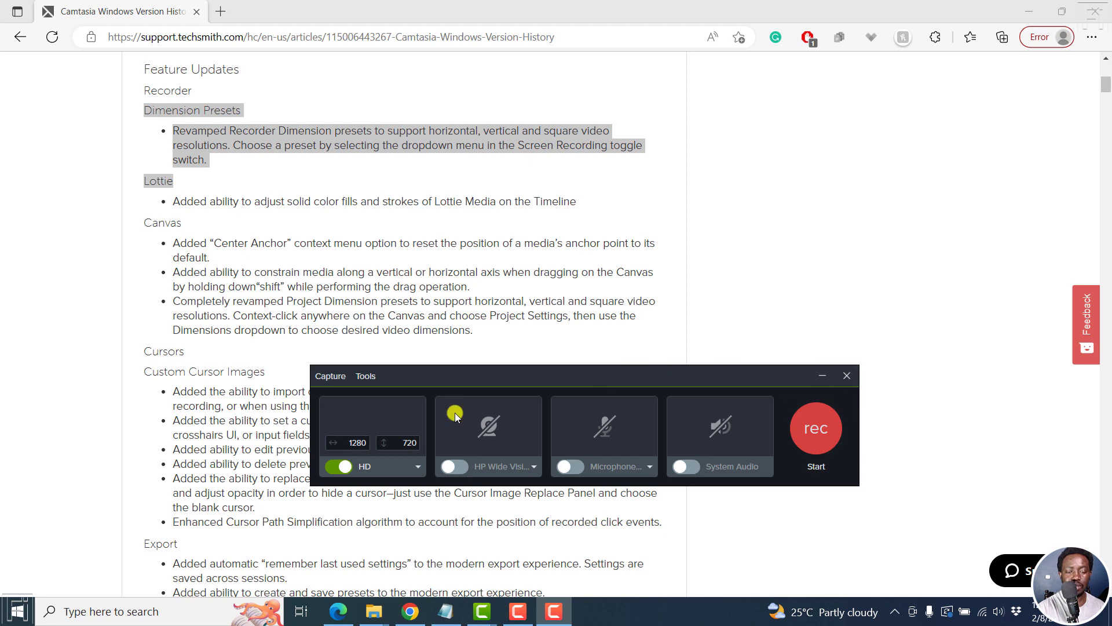
click(417, 467)
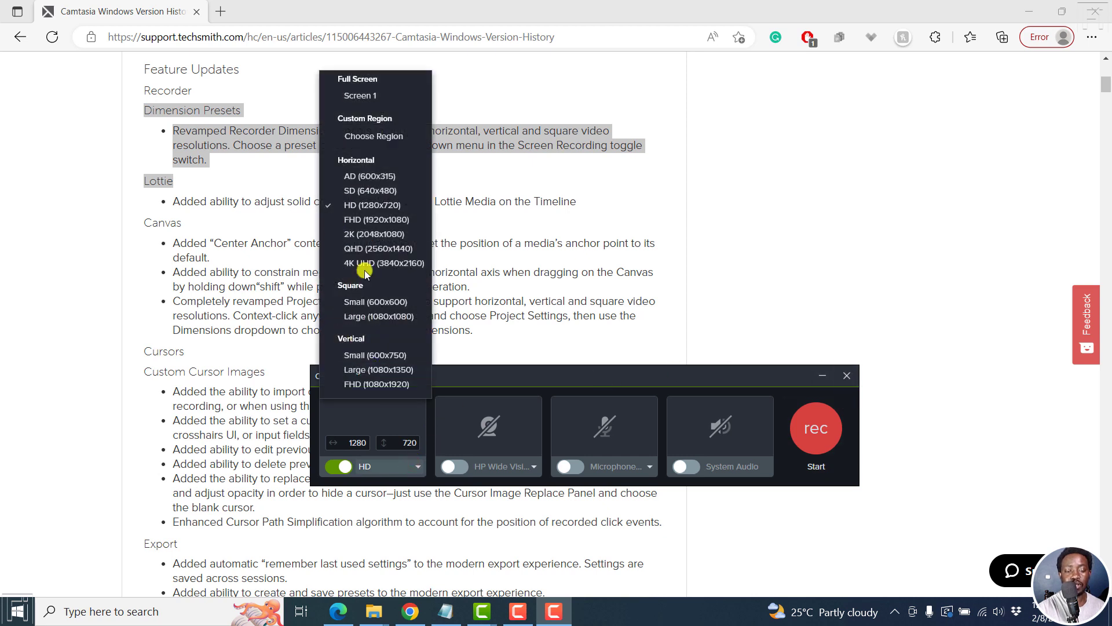
click(847, 376)
click(538, 273)
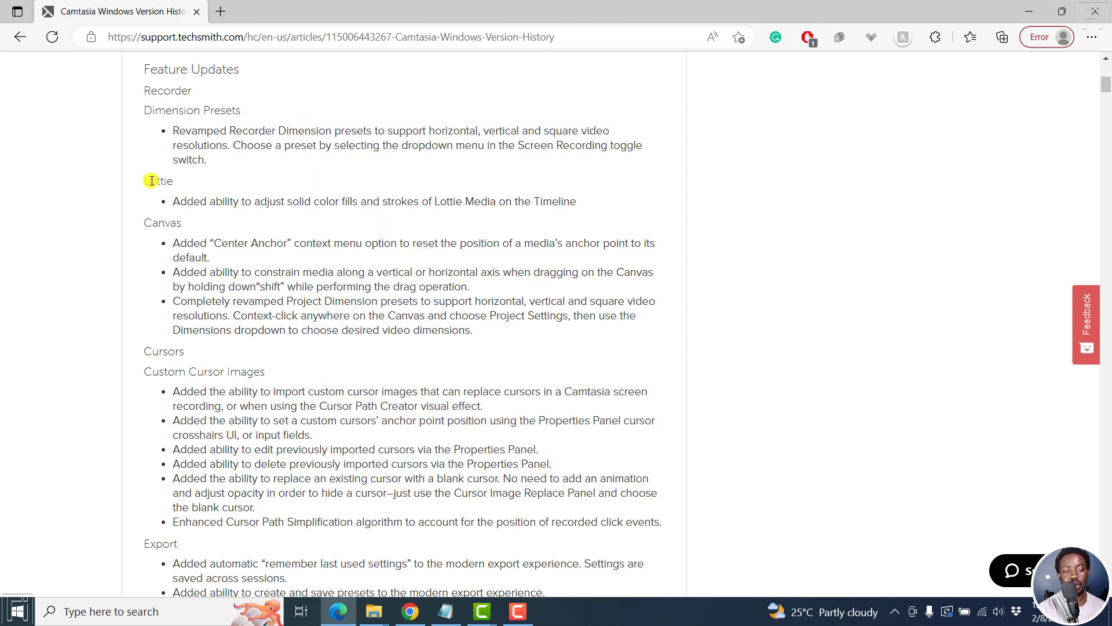
- Highlight the Lottie heading and its fills-and-strokes release note
drag(165, 181, 179, 182)
click(187, 198)
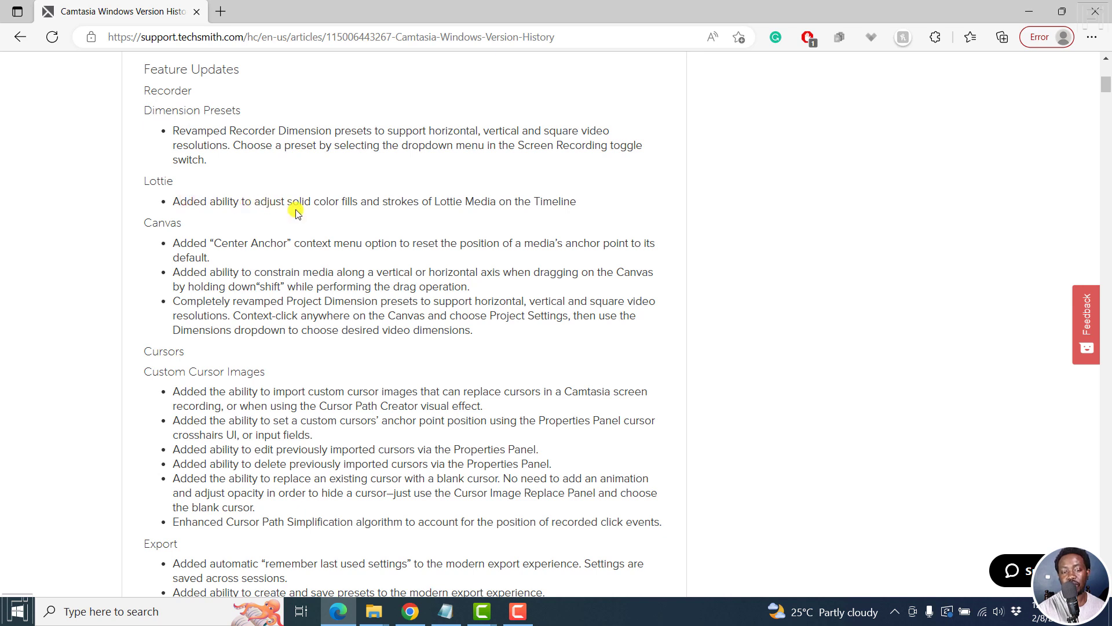
drag(345, 201, 462, 214)
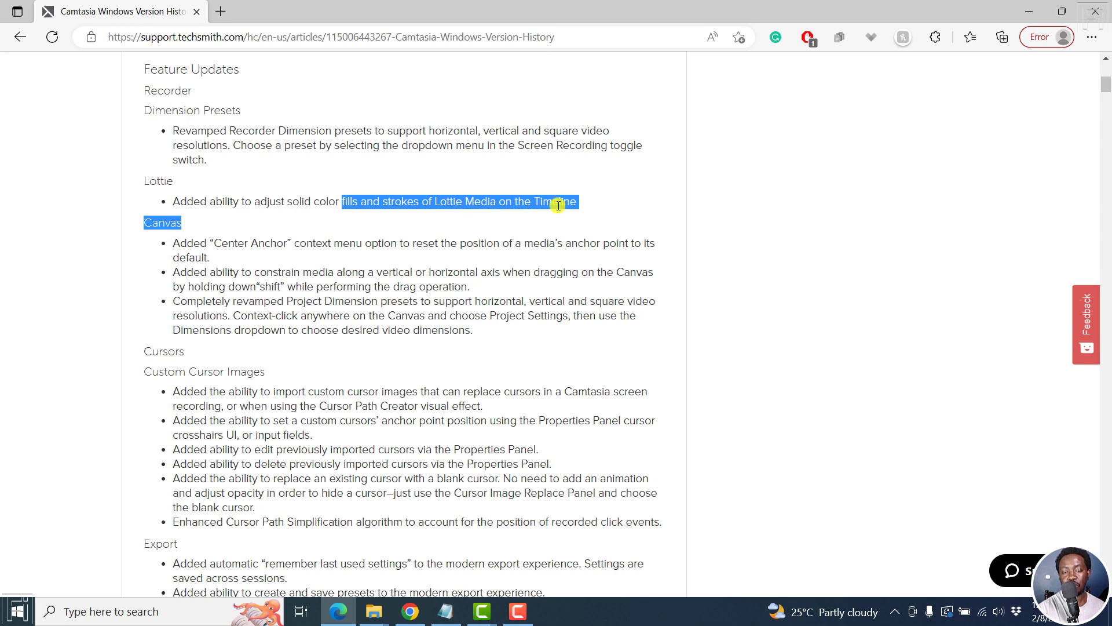
click(482, 611)
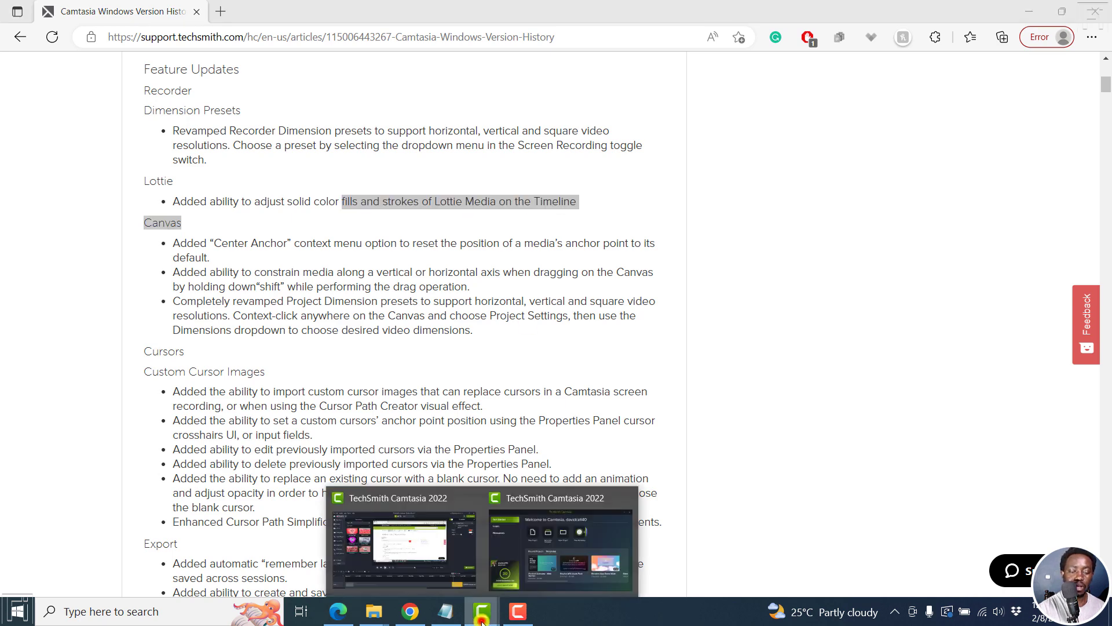
- Scale the feesbee Lottie clip on Track 1 to 159.5%, centred, and play it
click(392, 555)
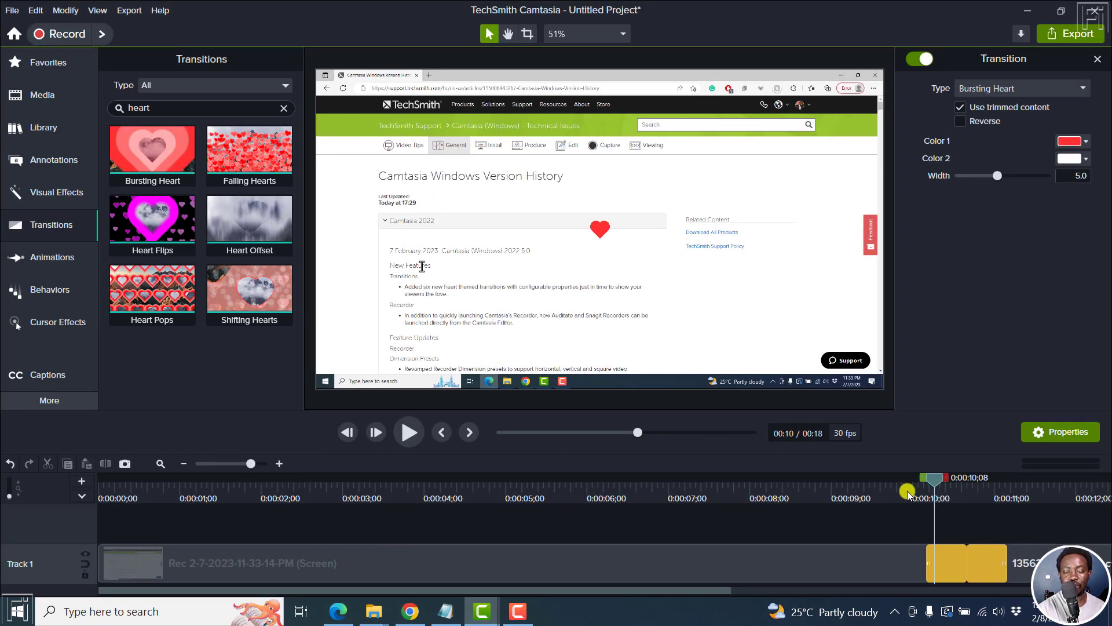
click(1008, 557)
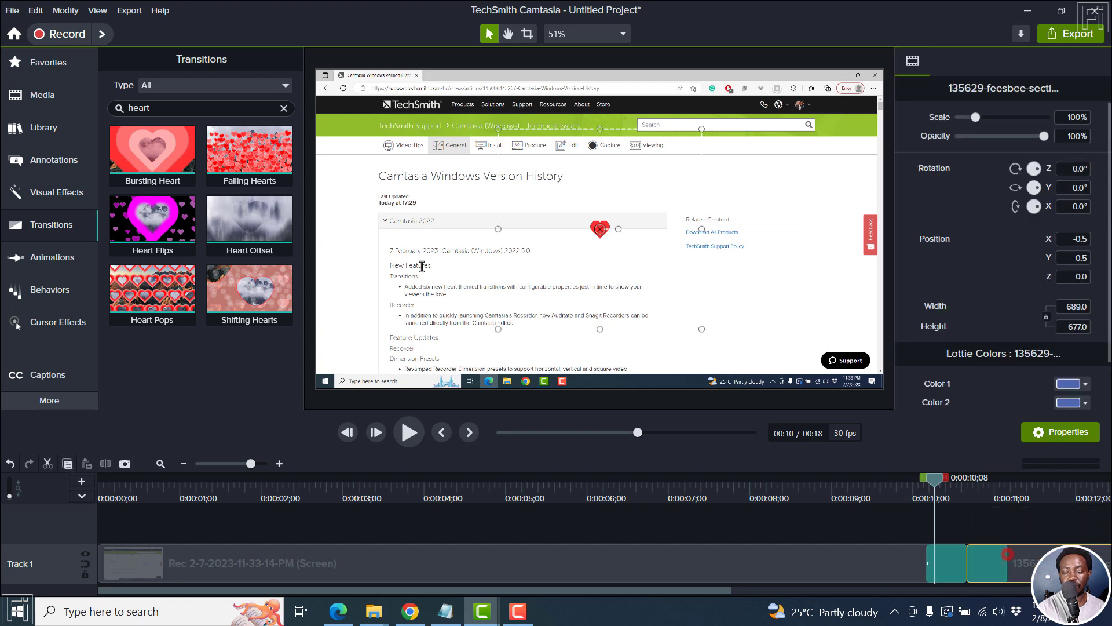
click(1043, 497)
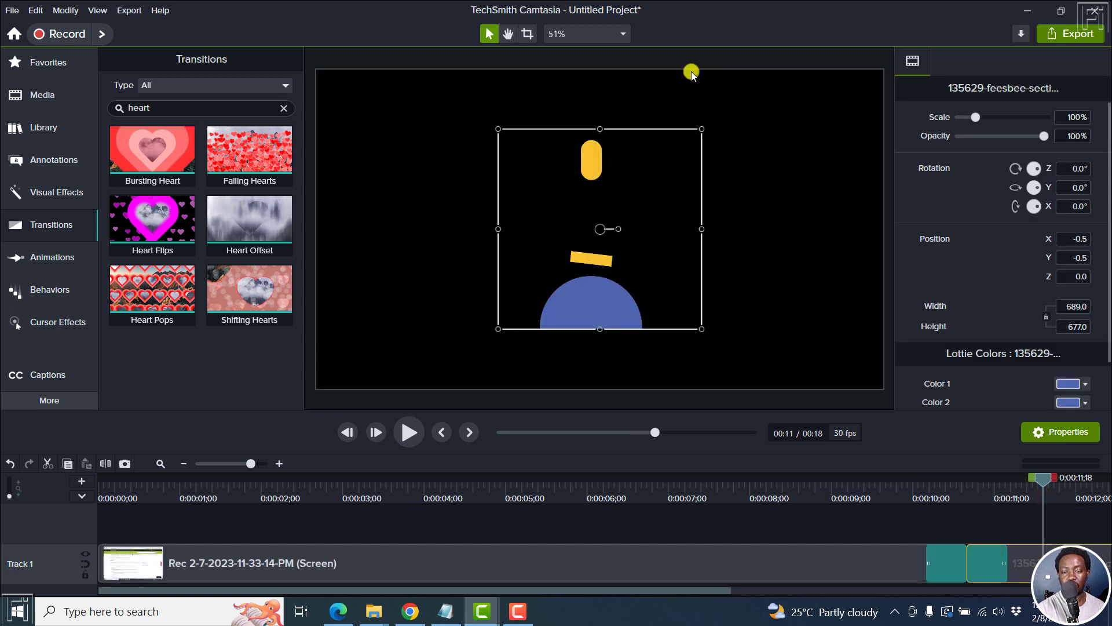
drag(701, 128, 766, 92)
drag(499, 328, 430, 385)
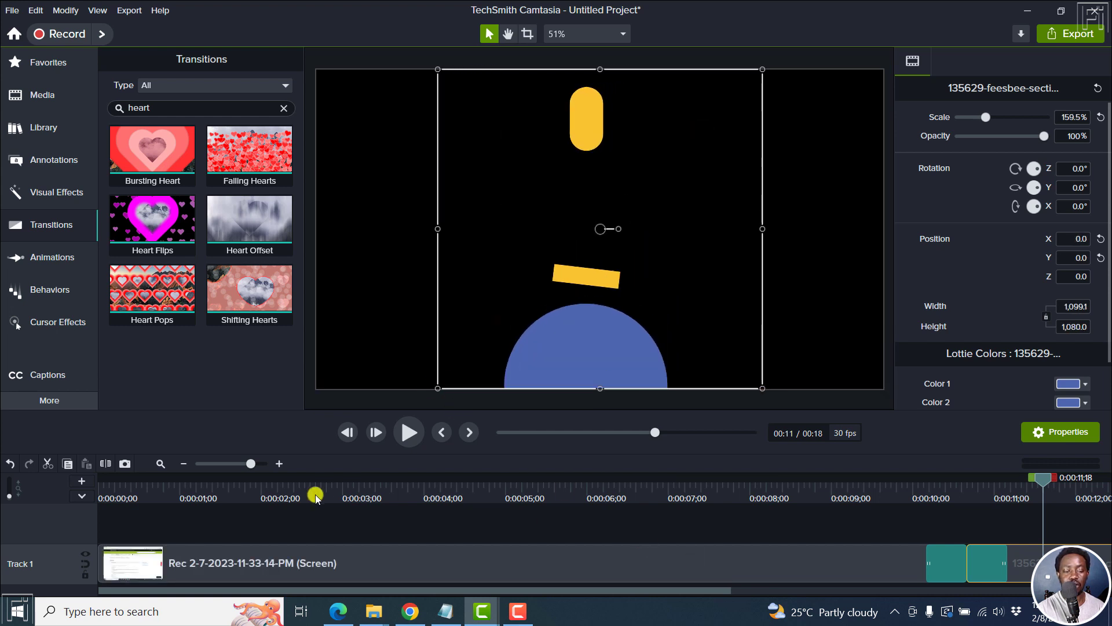
click(408, 432)
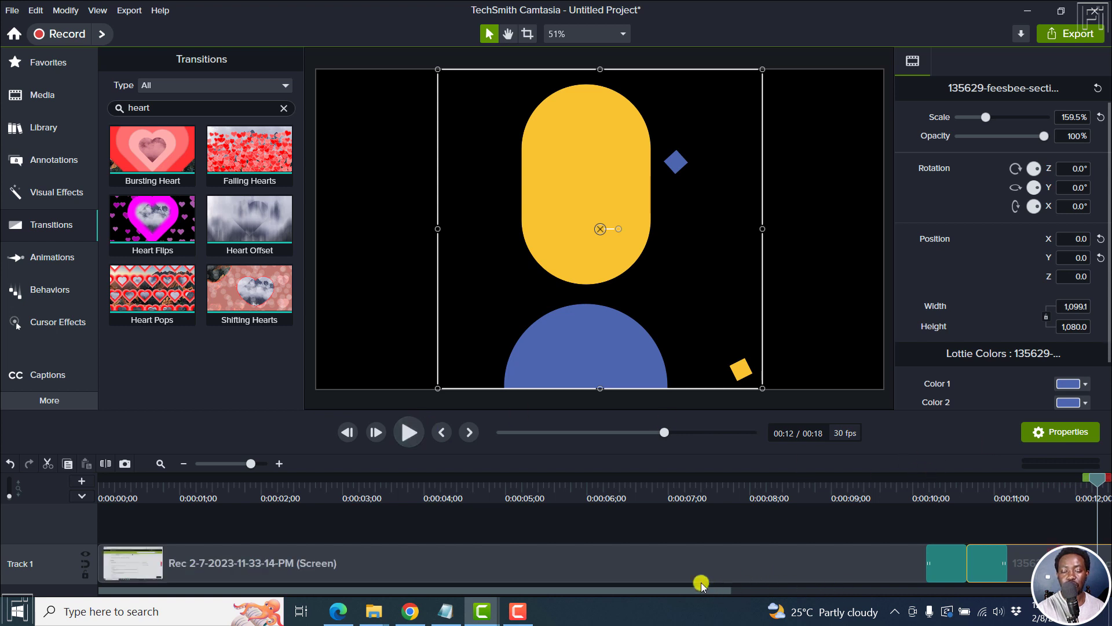
mouse_move(668, 591)
mouse_down()
mouse_move(831, 611)
mouse_move(1061, 592)
mouse_up()
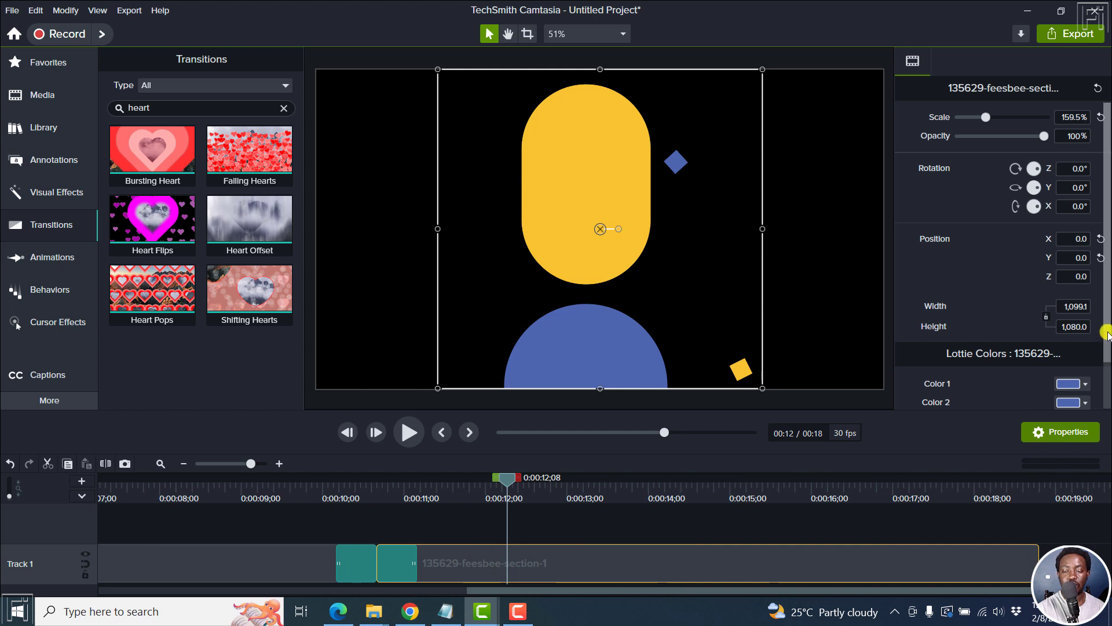
- Recolour the Lottie: Color 1 to pink and Color 2 to teal
scroll(1108, 368, down, 2)
click(1062, 331)
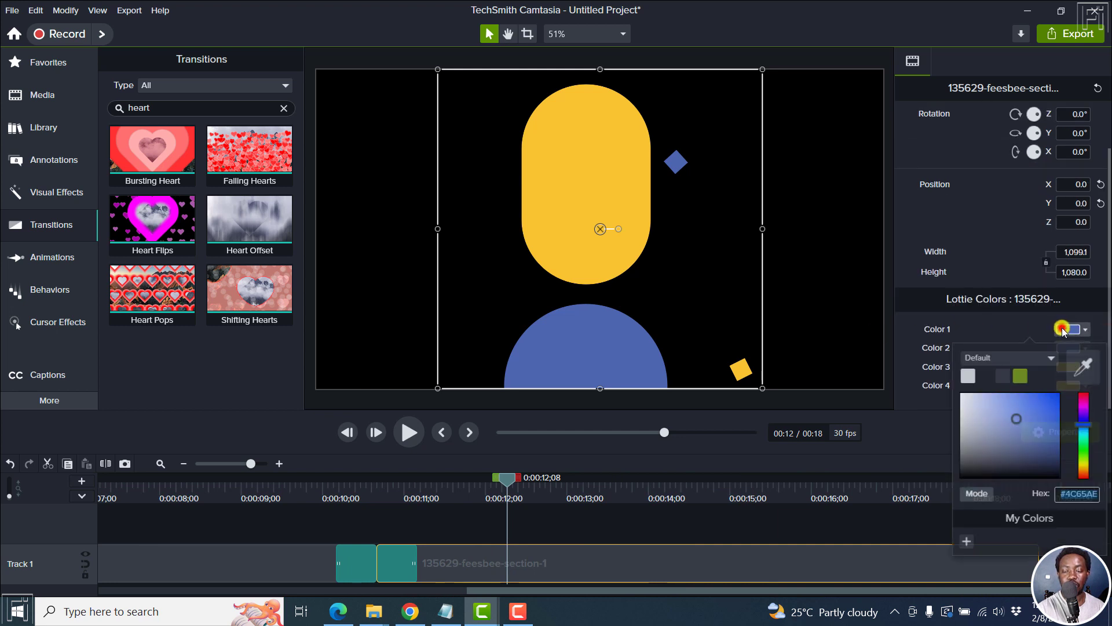
click(1084, 397)
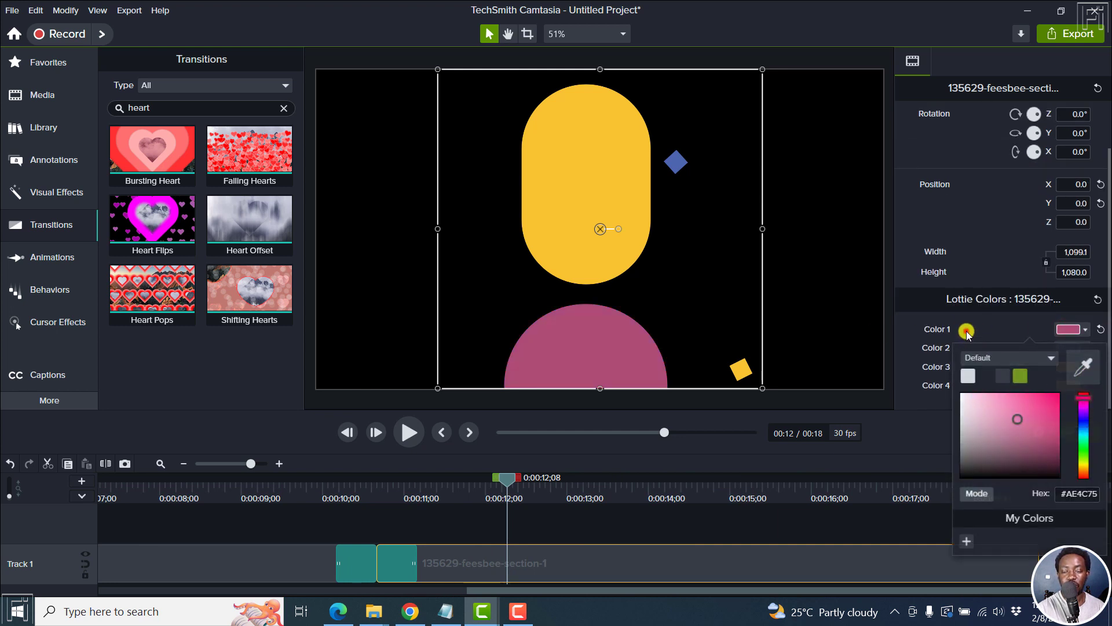
click(966, 331)
click(1065, 348)
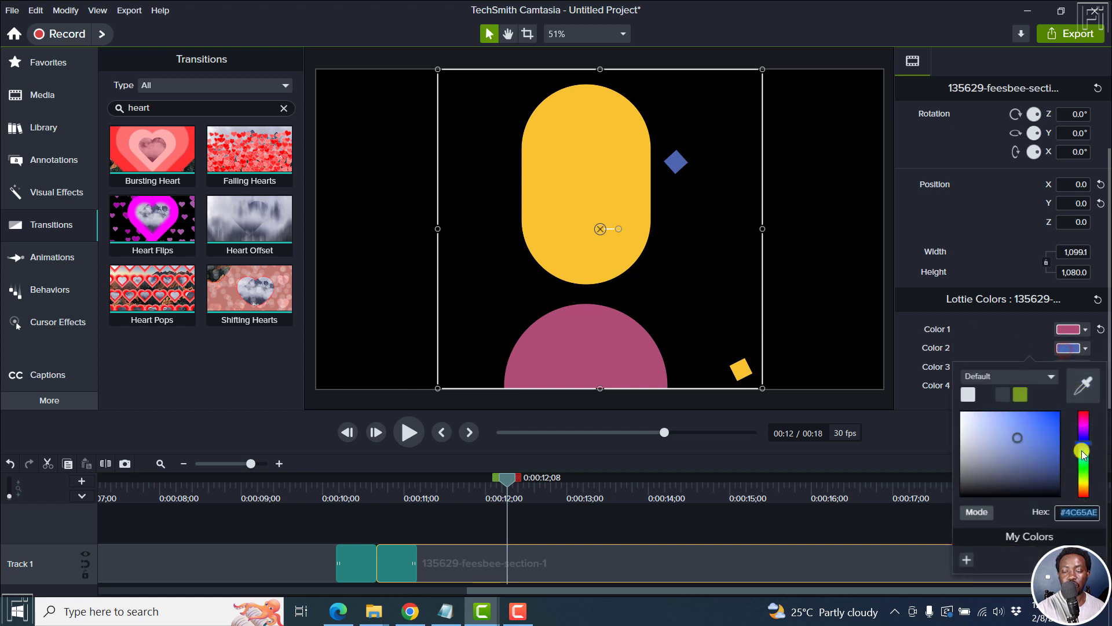
drag(1087, 484, 1084, 458)
click(999, 331)
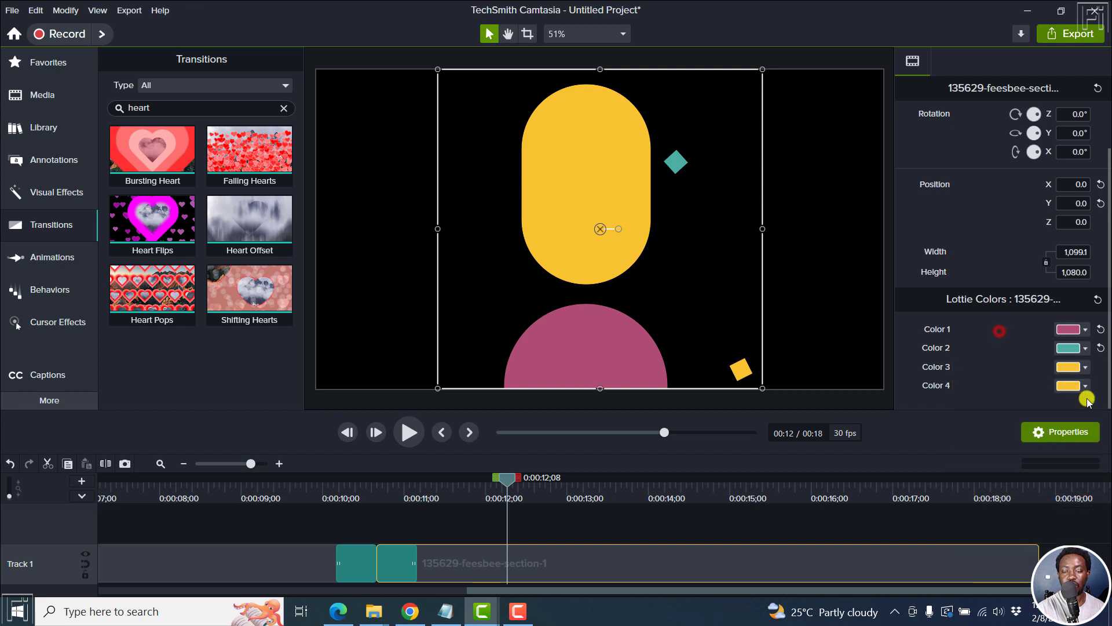
- Change Lottie Color 3 to bright yellow and Color 4 to green
click(1069, 371)
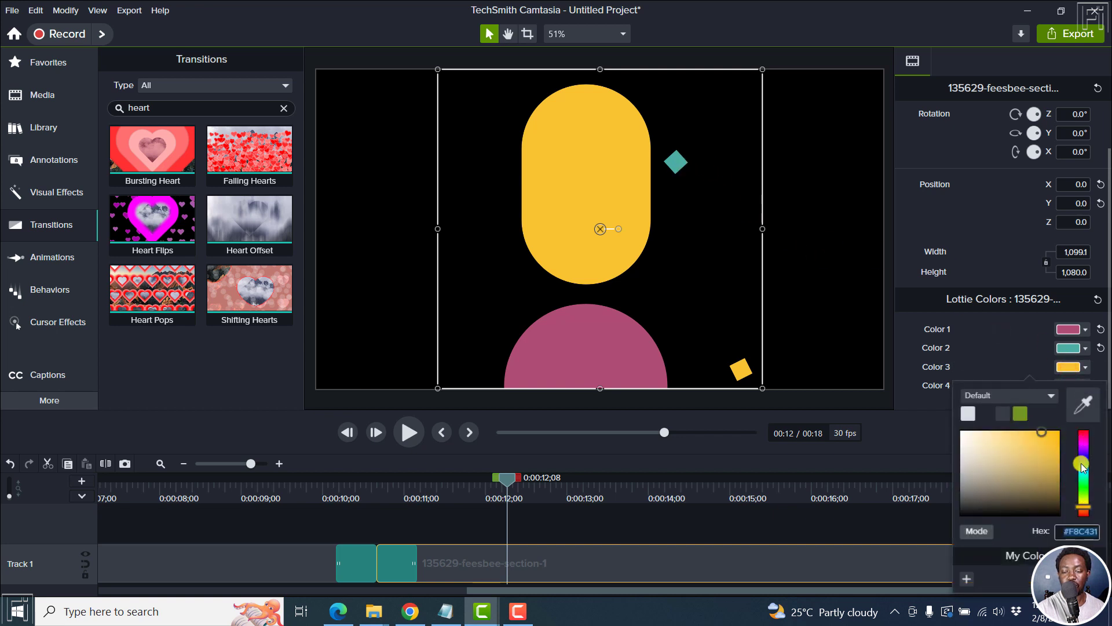
drag(1084, 507, 1084, 501)
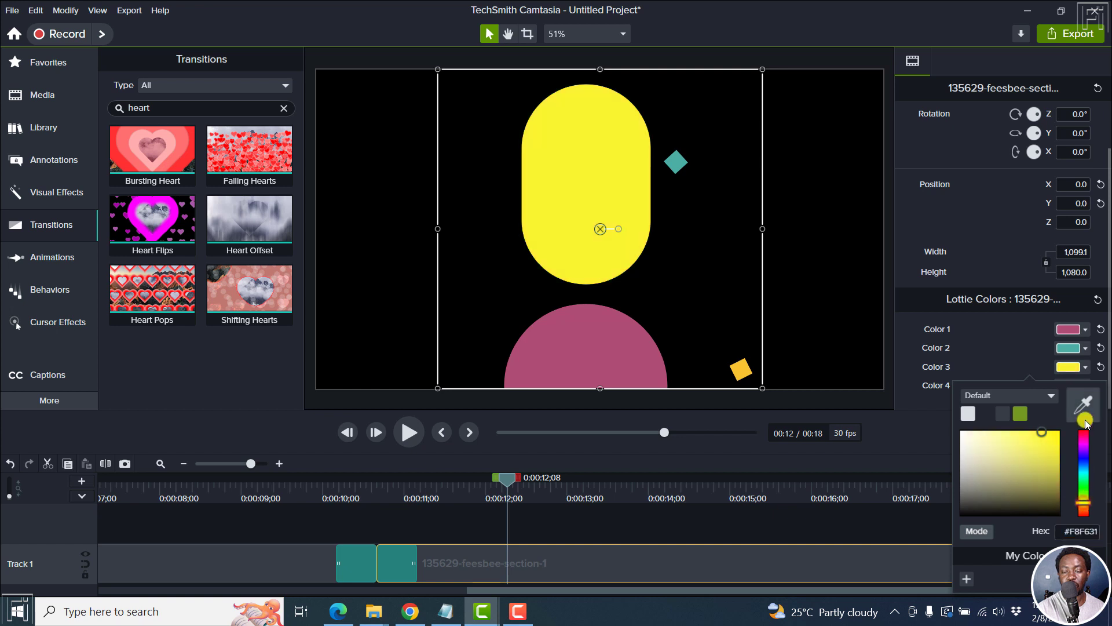
click(1008, 366)
click(1069, 385)
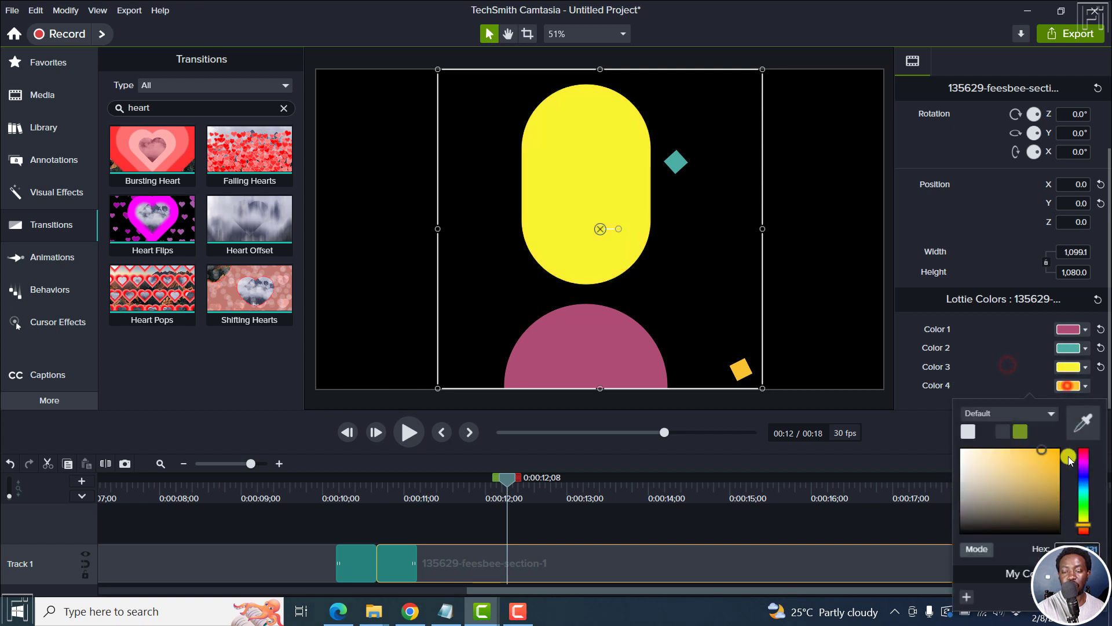
drag(1006, 508, 1052, 485)
click(1088, 508)
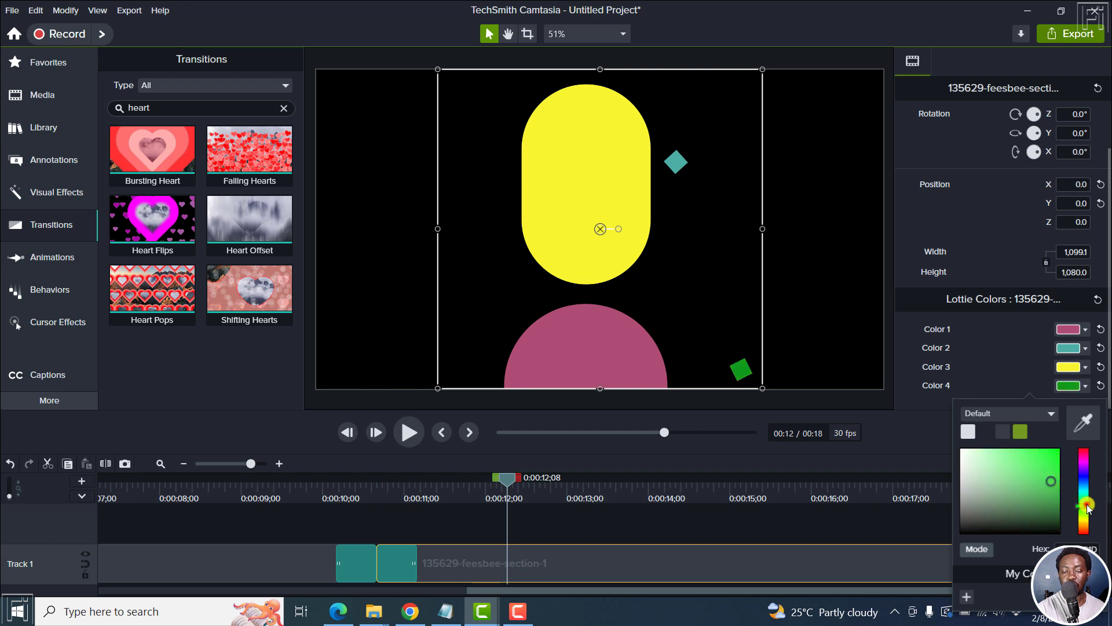
click(855, 456)
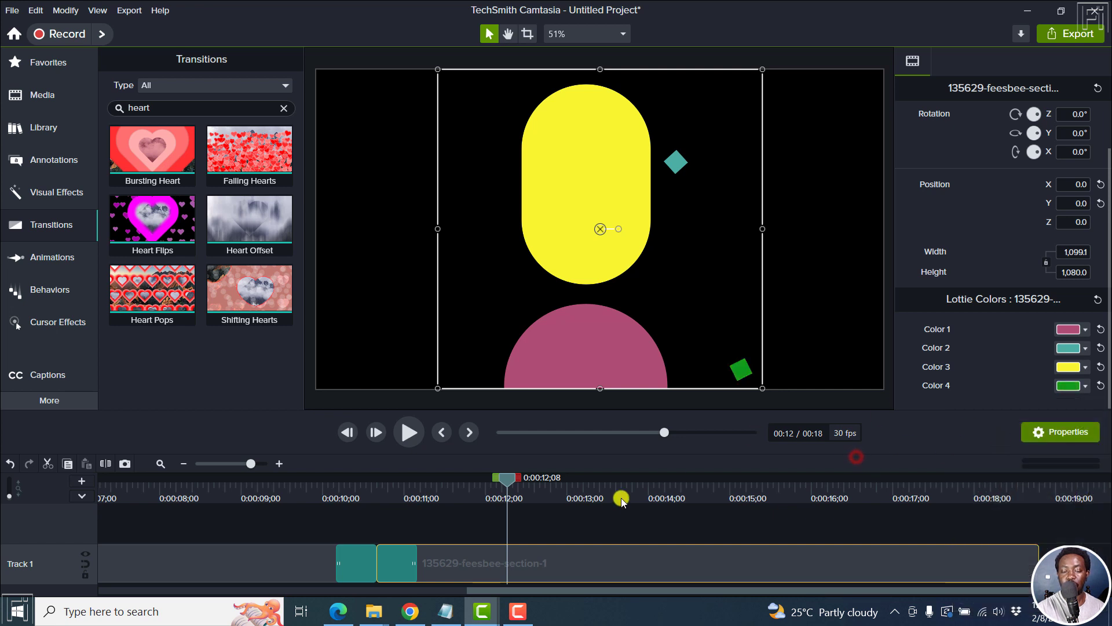
- Play from the heart transition and pause at 0:15;12
drag(527, 479, 365, 504)
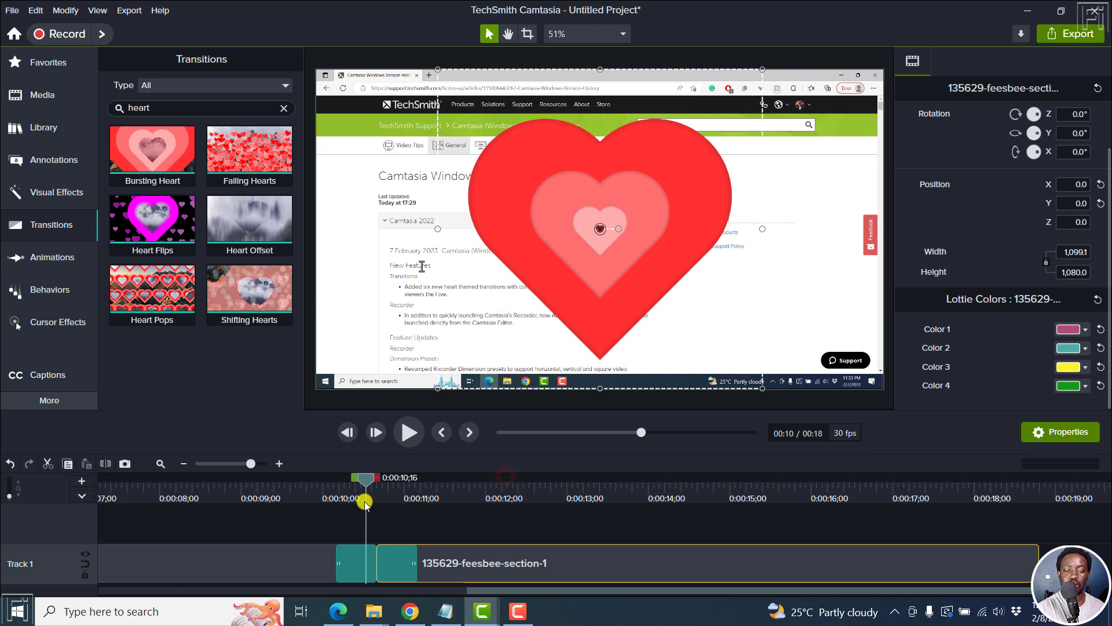
click(401, 436)
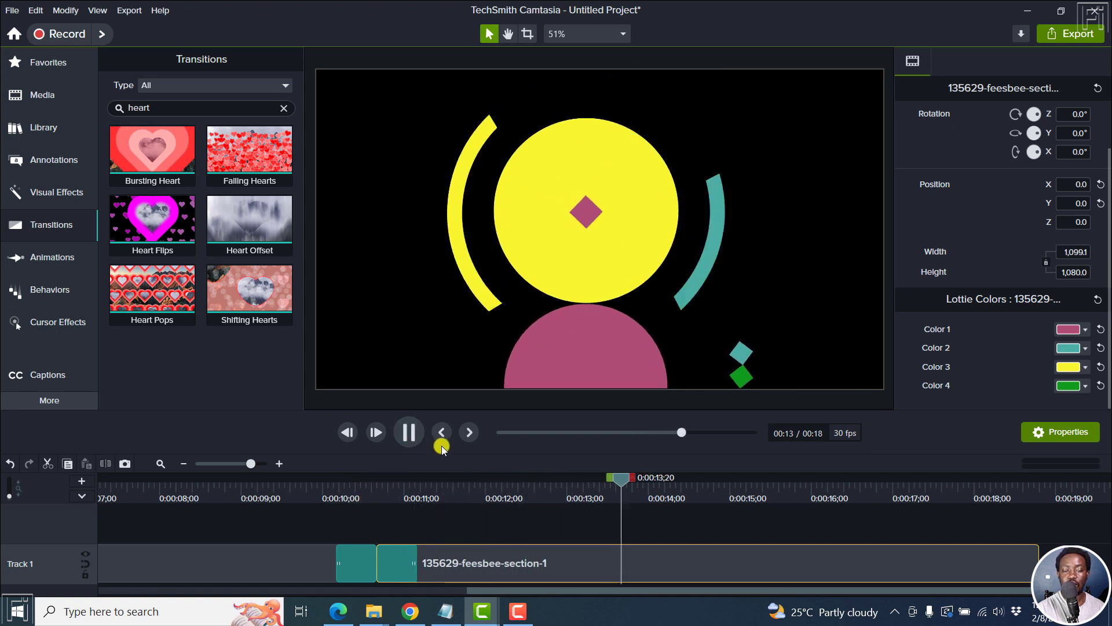
click(408, 432)
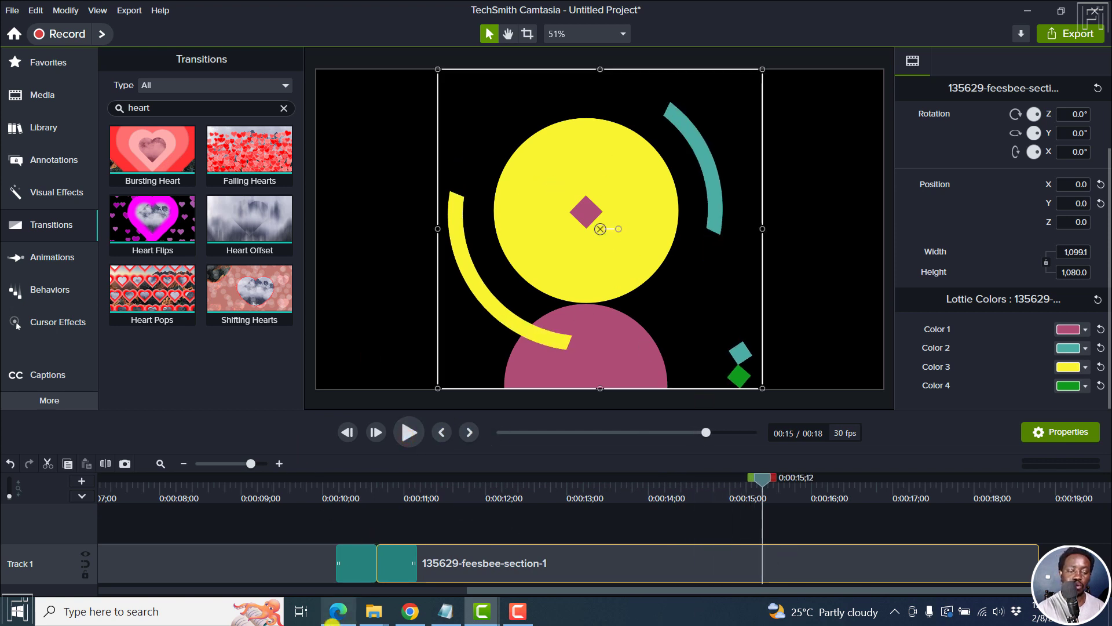
- In Edge's version history, highlight the first Canvas bullet and the words Center Anchor
click(338, 610)
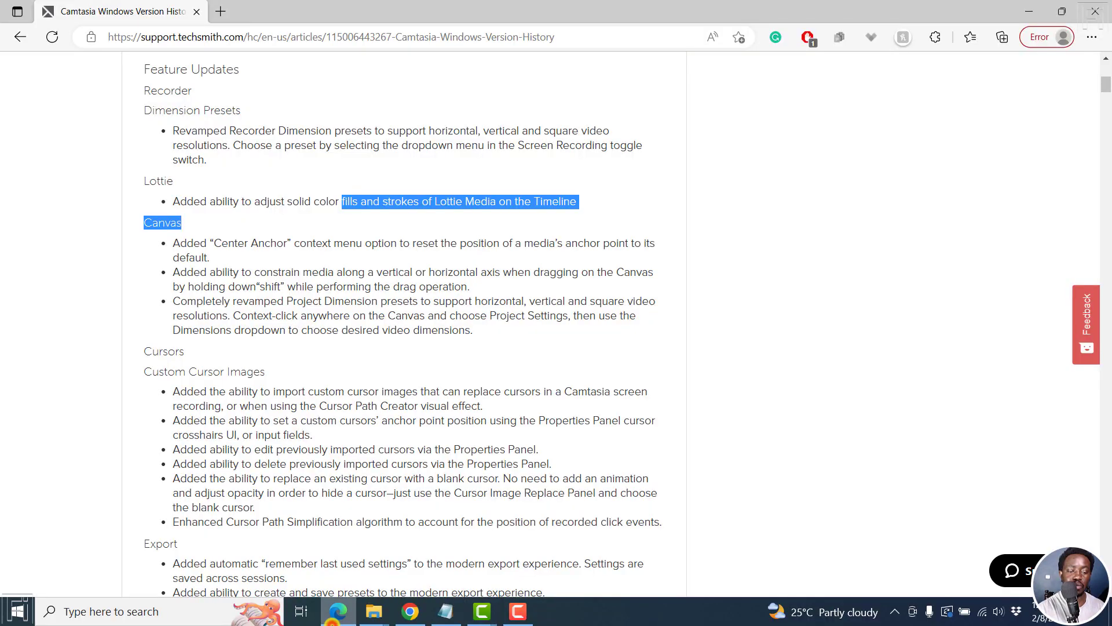
click(182, 238)
drag(175, 243, 280, 268)
double_click(191, 242)
click(235, 255)
drag(223, 239, 288, 243)
click(324, 244)
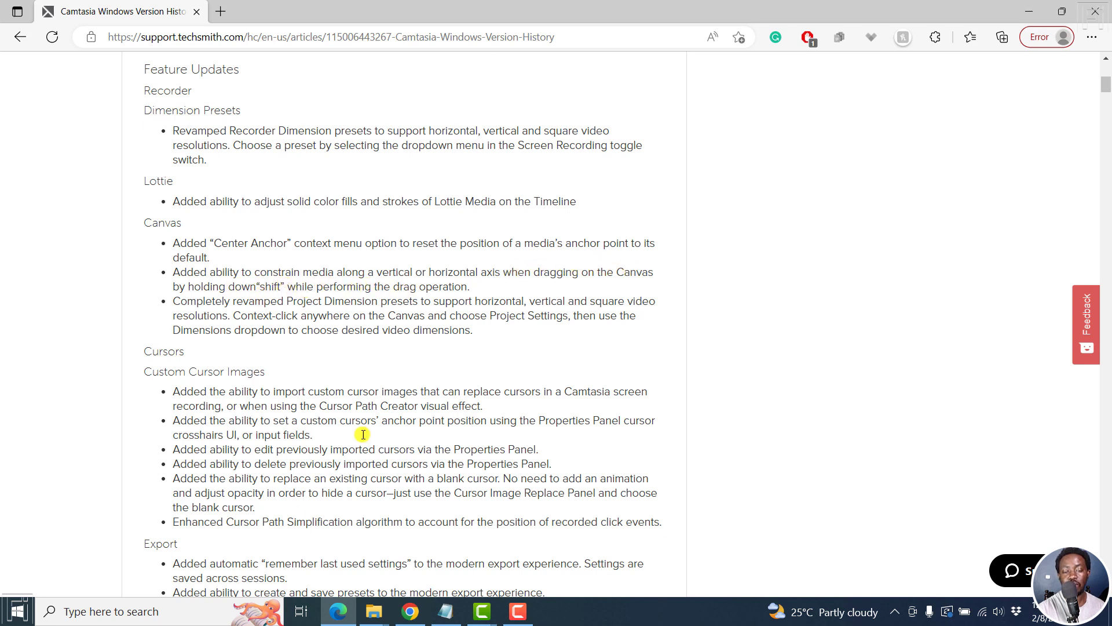
mouse_move(482, 611)
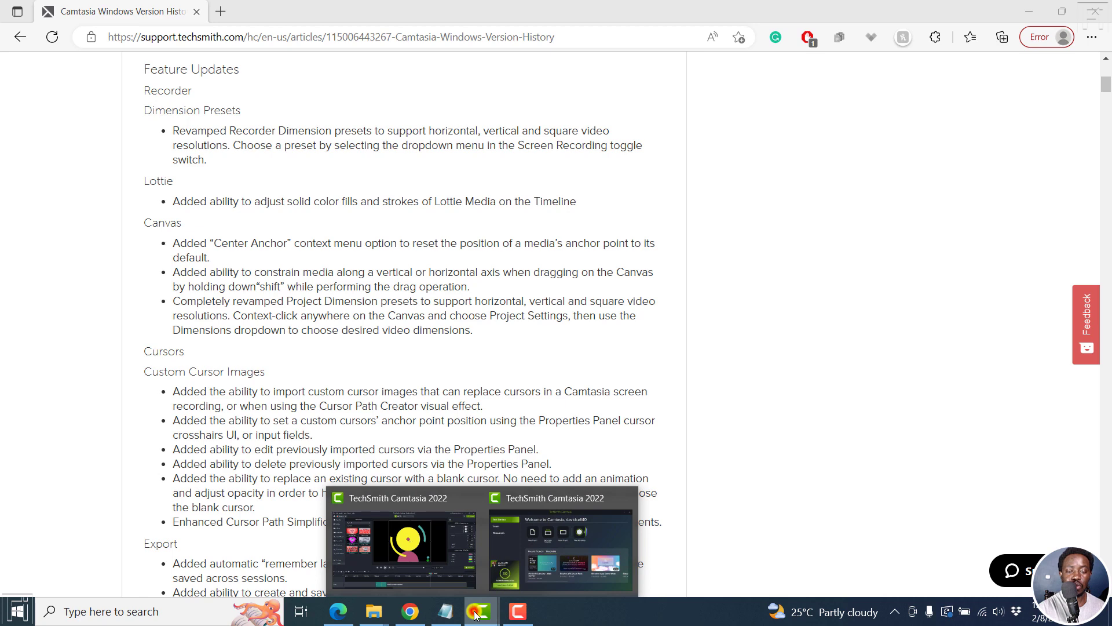
click(453, 549)
mouse_move(615, 214)
mouse_down()
mouse_move(503, 235)
mouse_move(555, 213)
mouse_move(544, 252)
mouse_move(560, 213)
mouse_move(494, 212)
mouse_move(615, 213)
mouse_up()
drag(630, 331, 625, 249)
drag(616, 195, 616, 194)
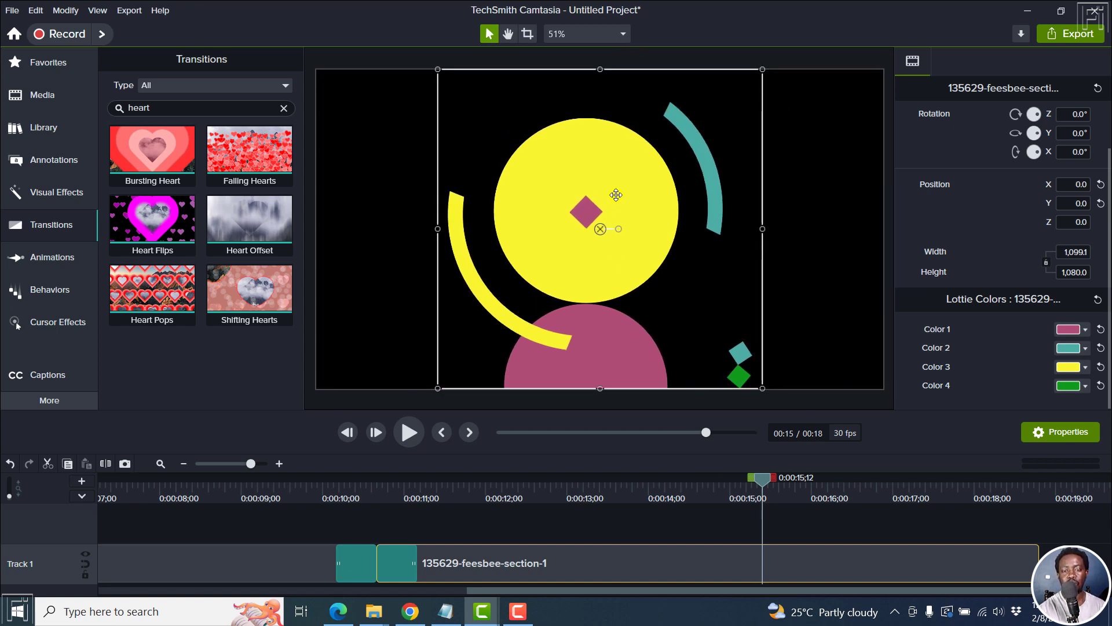
click(341, 611)
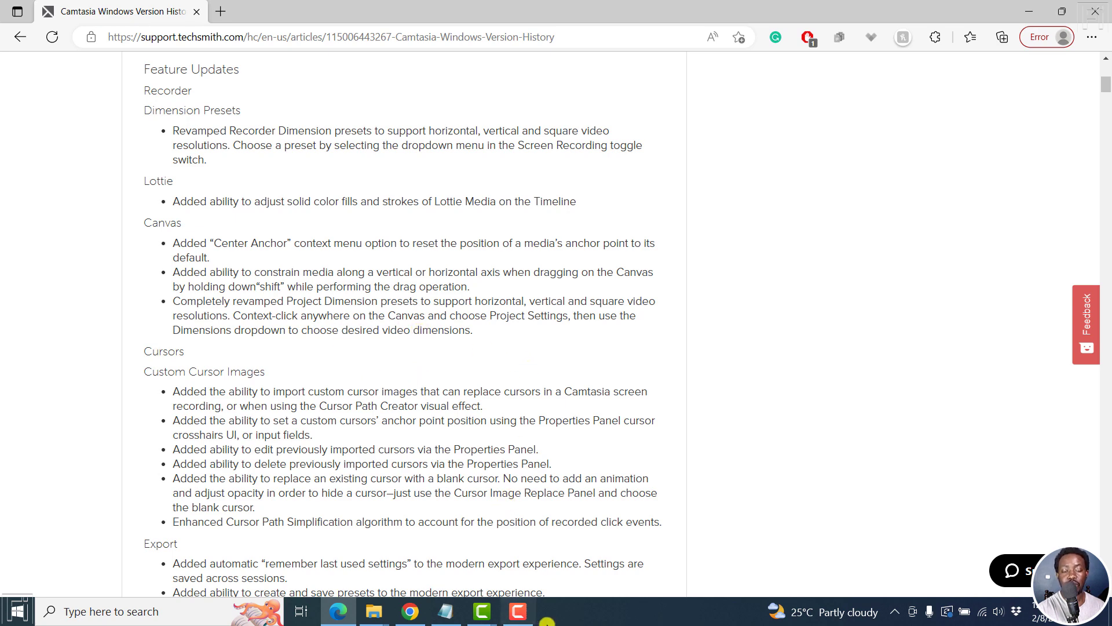
- Browse the Project Settings canvas dimension presets and close without changes, keeping FHD 1920x1080
mouse_move(481, 611)
click(423, 544)
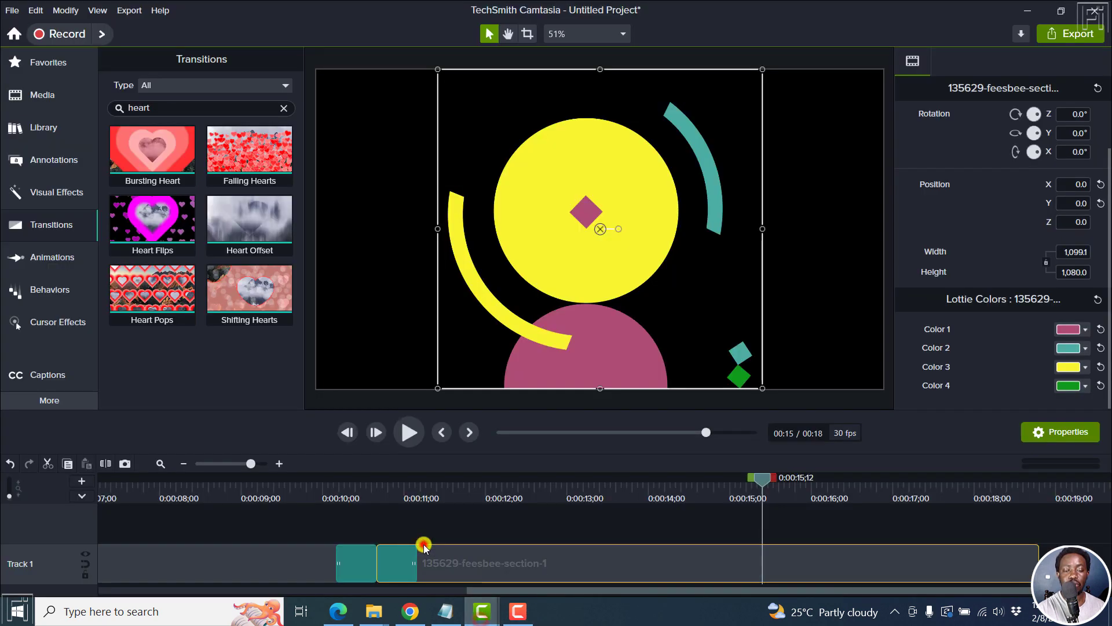
right_click(813, 210)
click(889, 312)
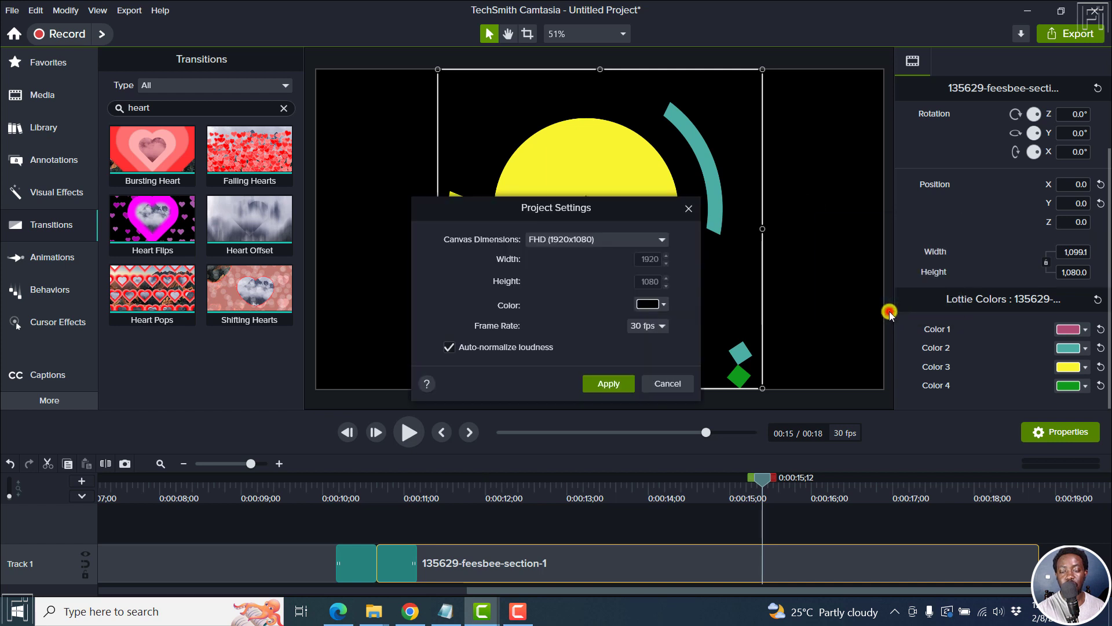
click(662, 240)
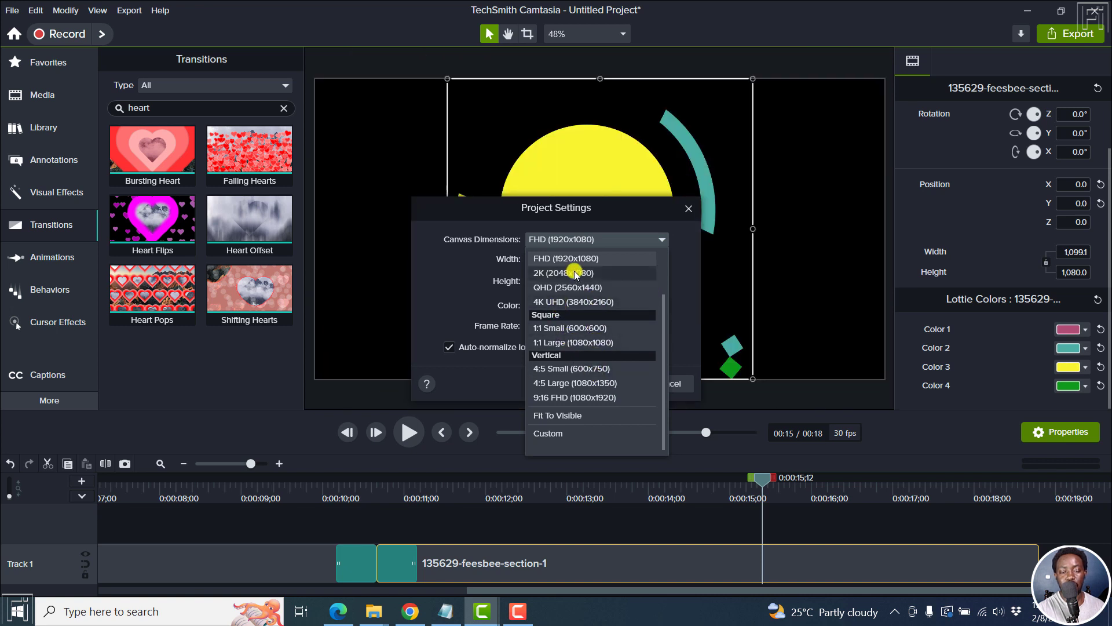
drag(661, 310, 663, 256)
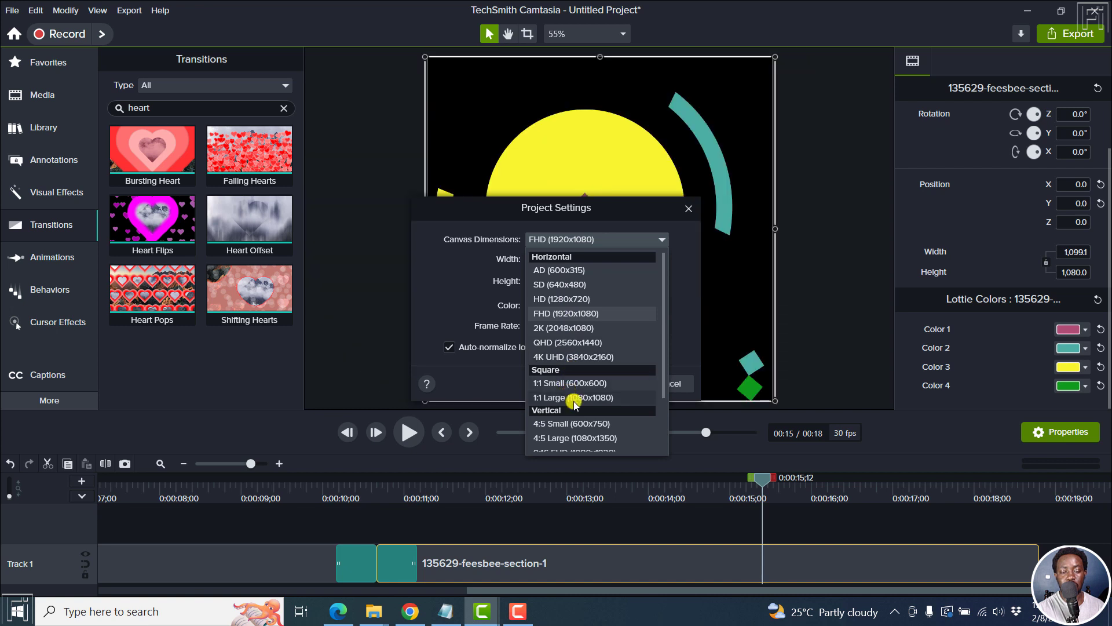
drag(663, 307, 660, 365)
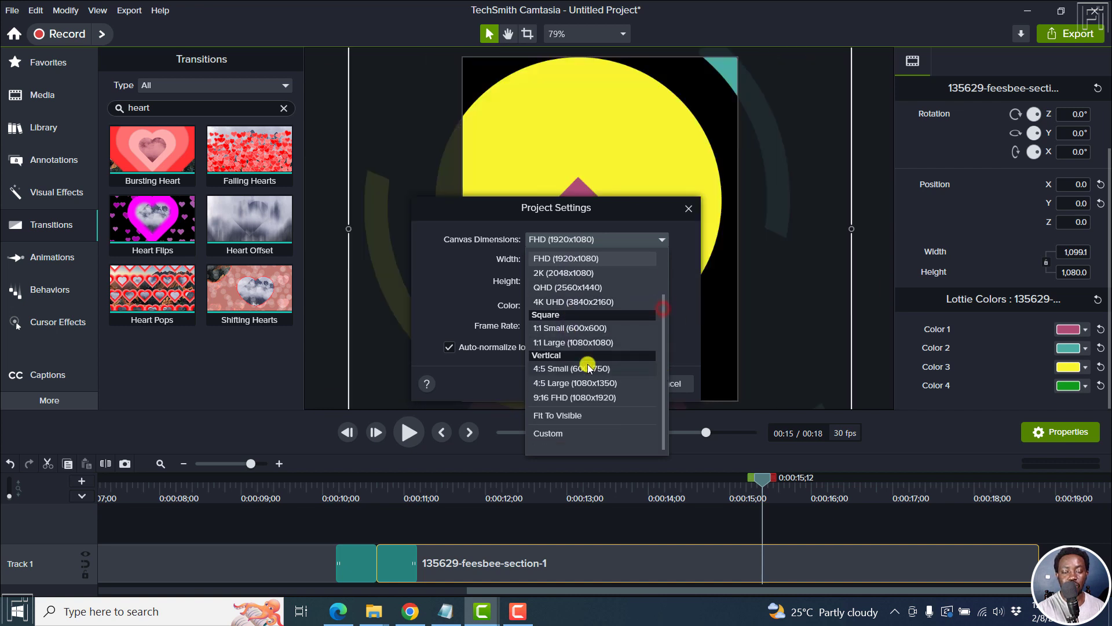
click(685, 208)
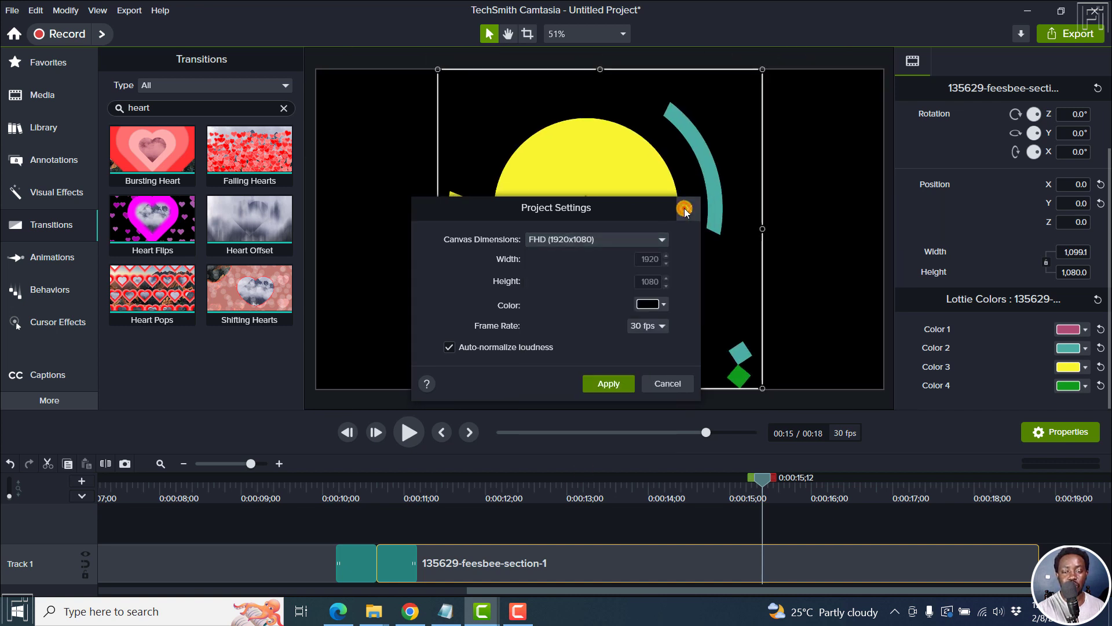
click(684, 209)
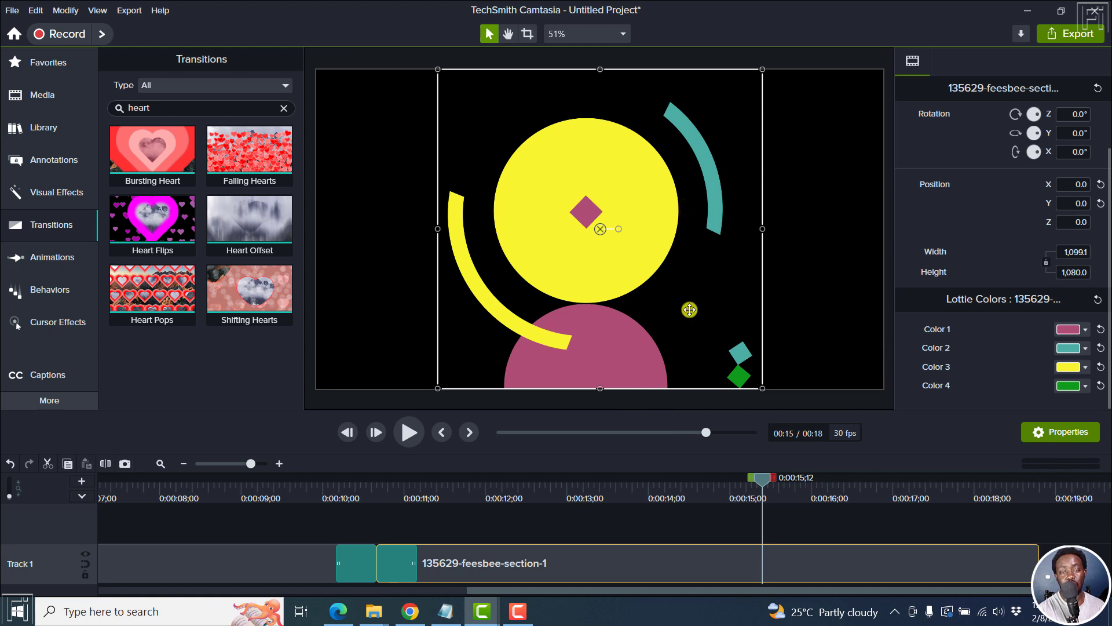
- Return to the Edge version history and highlight the Custom Cursor Images release-note heading
click(337, 612)
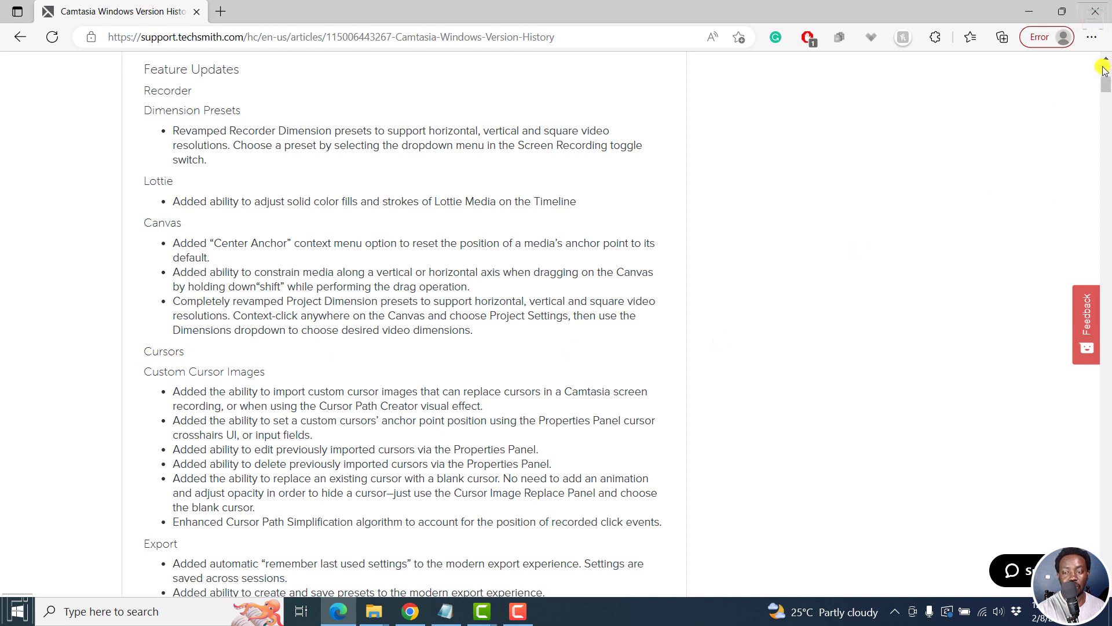
drag(1106, 90, 1105, 94)
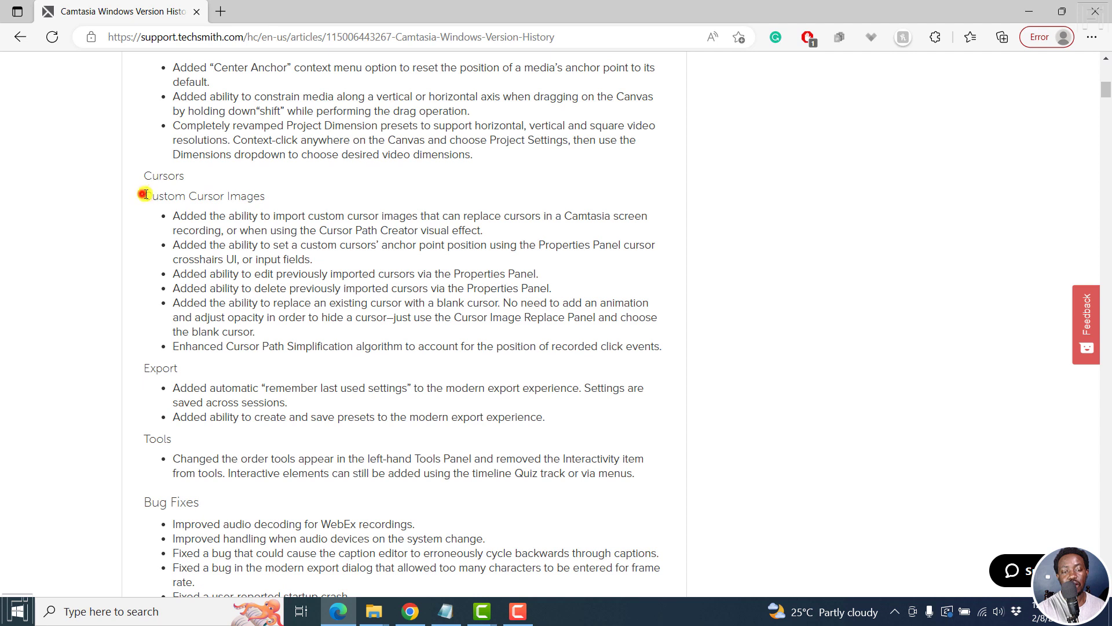
drag(148, 195, 272, 199)
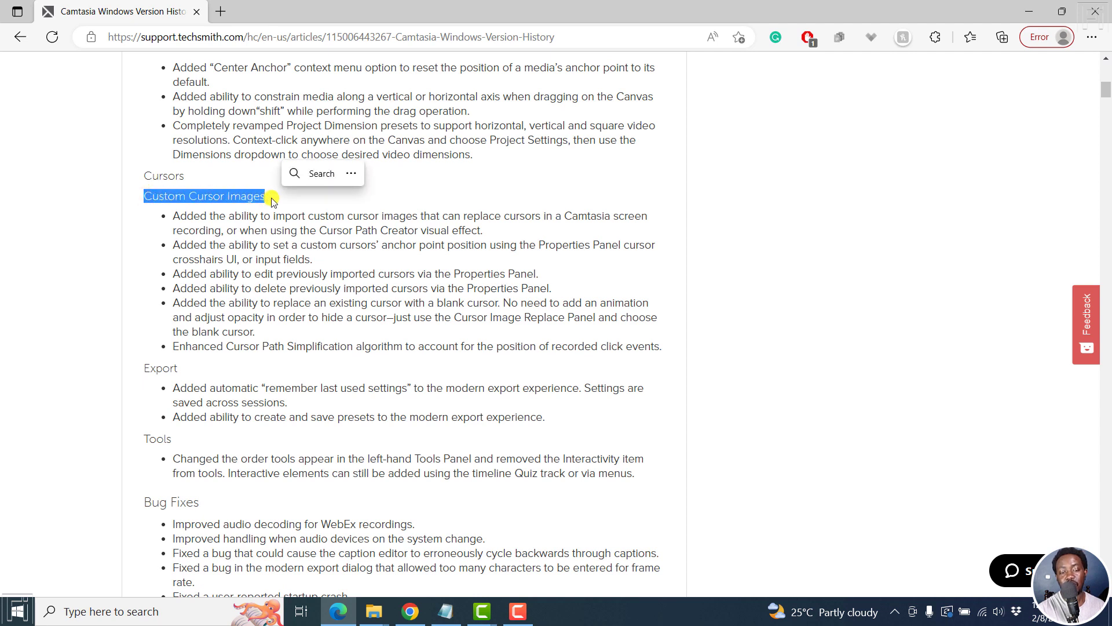
click(191, 214)
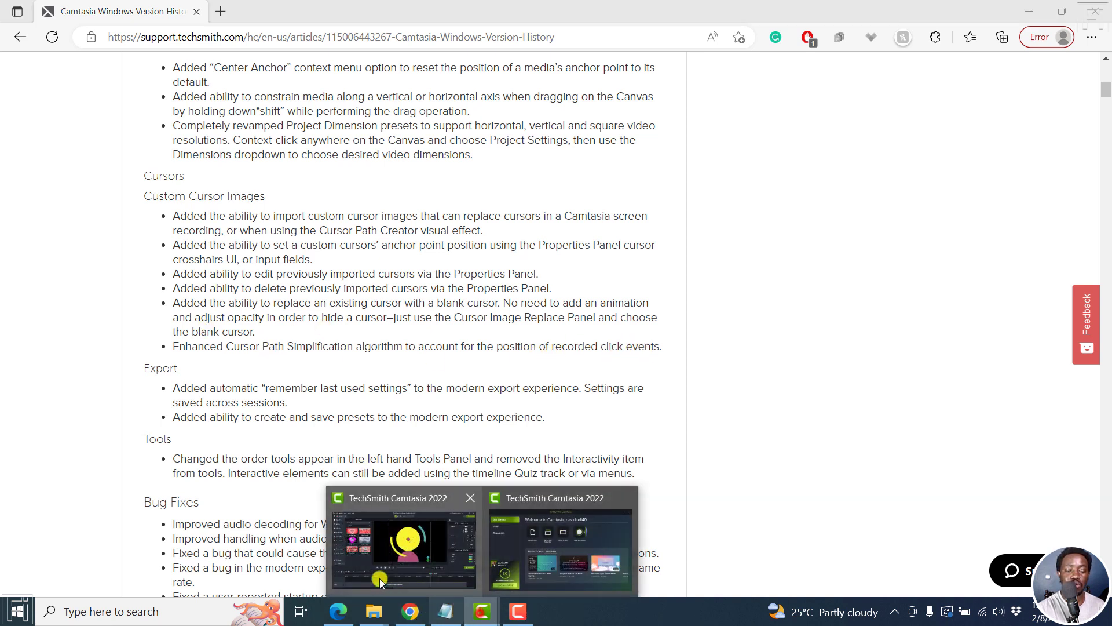
- Switch the Track 1 screen recording's cursor properties to the Custom Cursors set
click(406, 538)
click(226, 490)
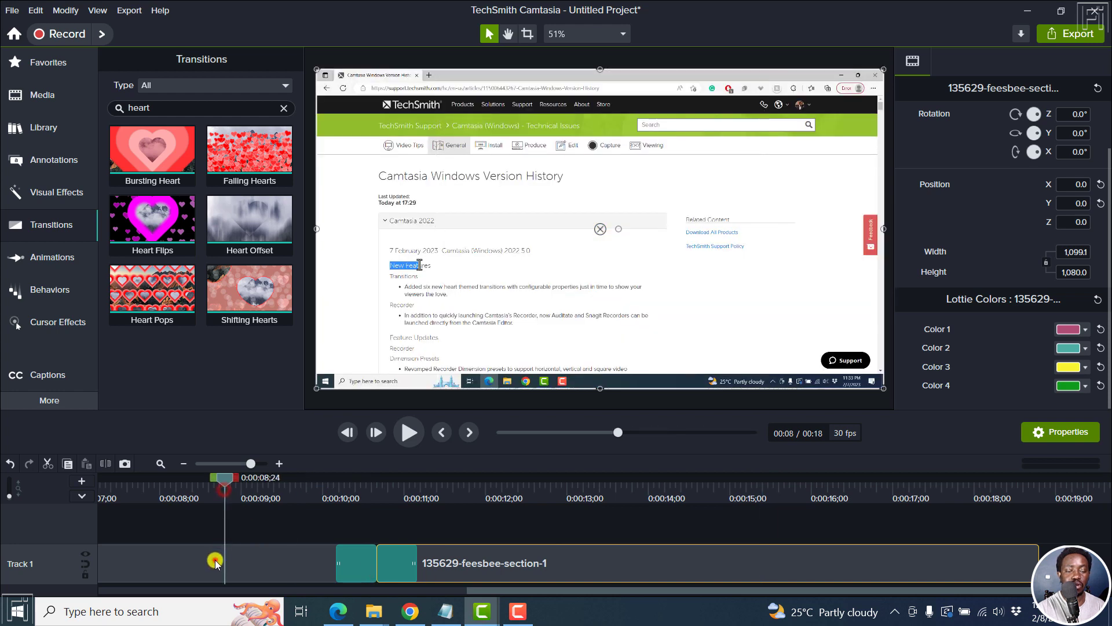
click(216, 558)
click(949, 62)
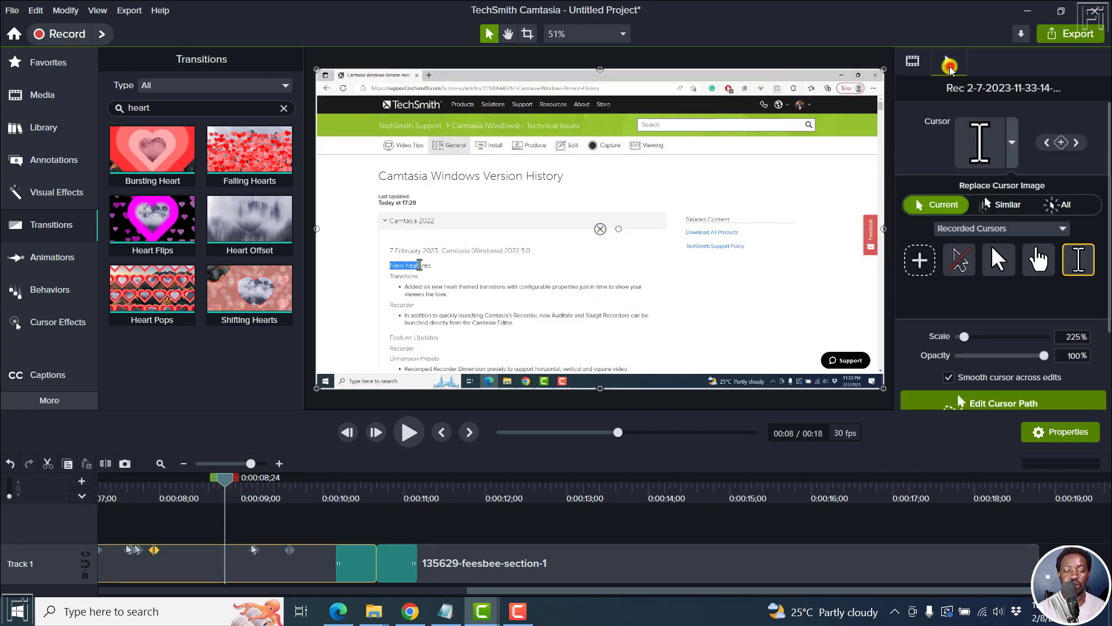
click(161, 462)
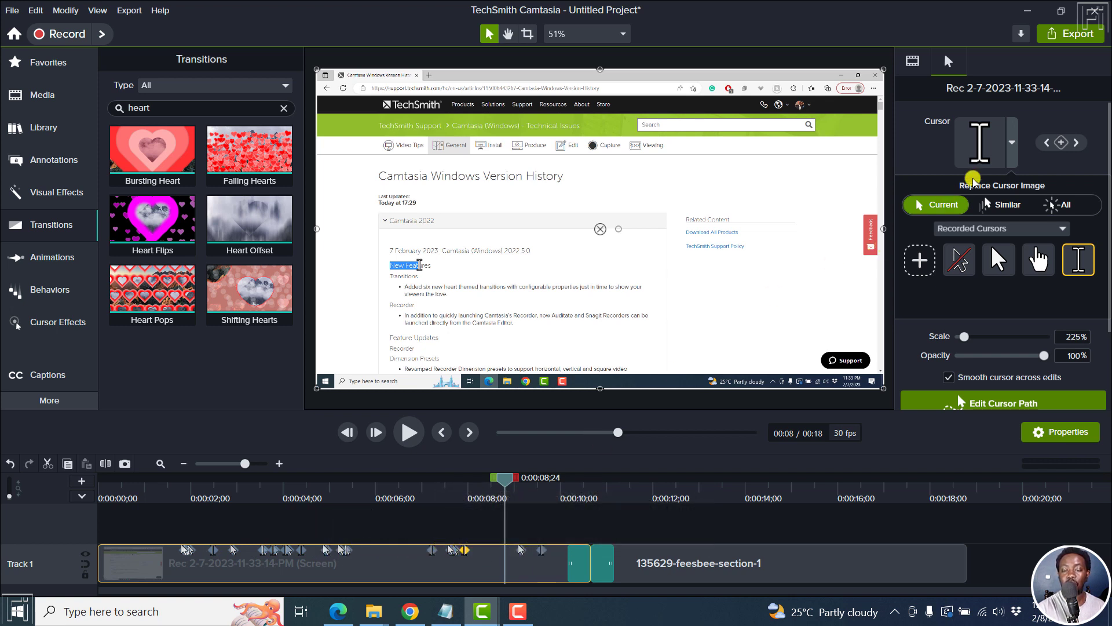
click(1063, 229)
click(967, 290)
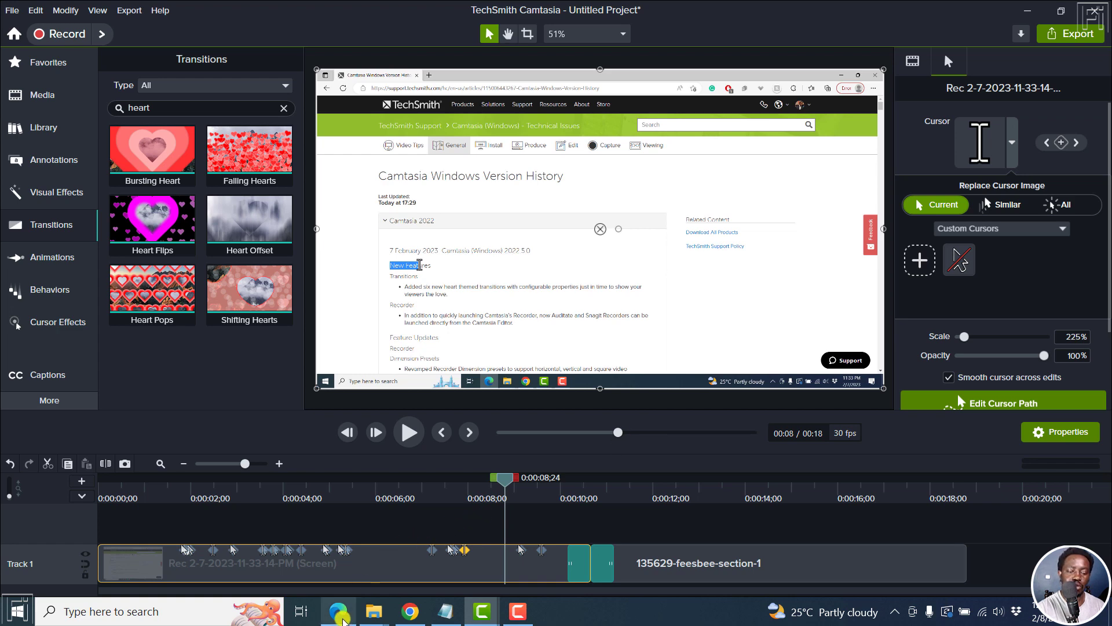
click(341, 615)
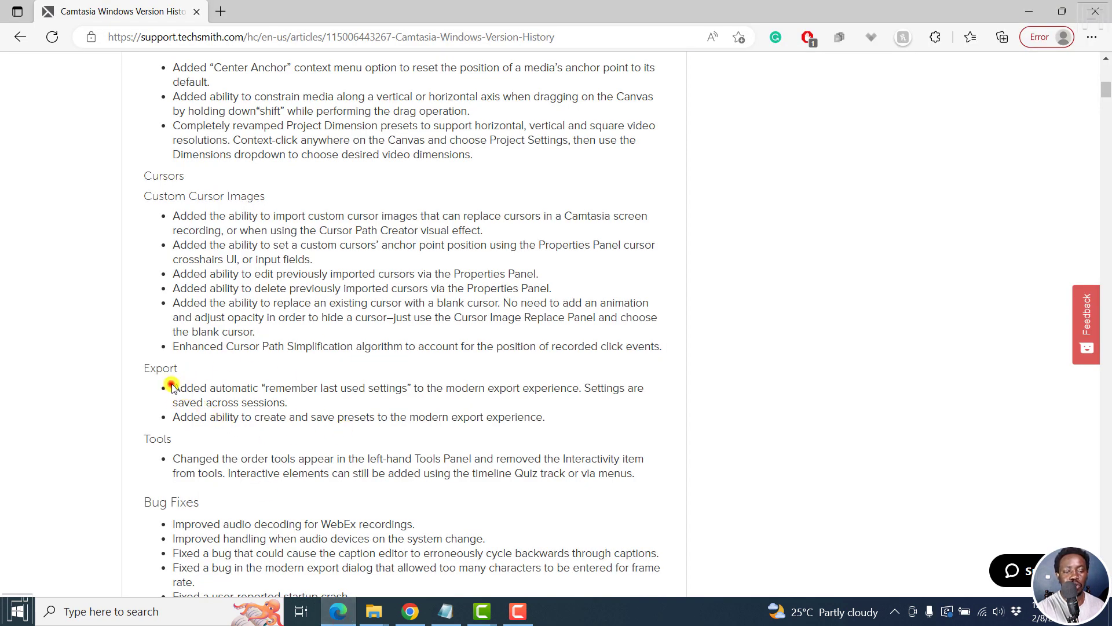
drag(172, 386, 204, 387)
click(232, 381)
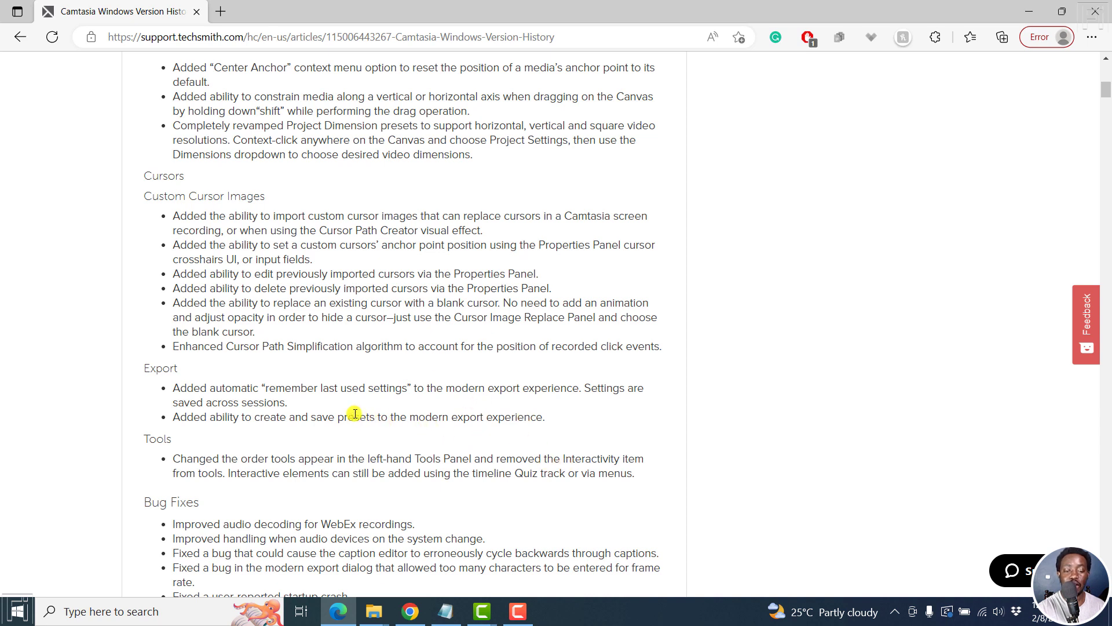
drag(300, 418, 380, 421)
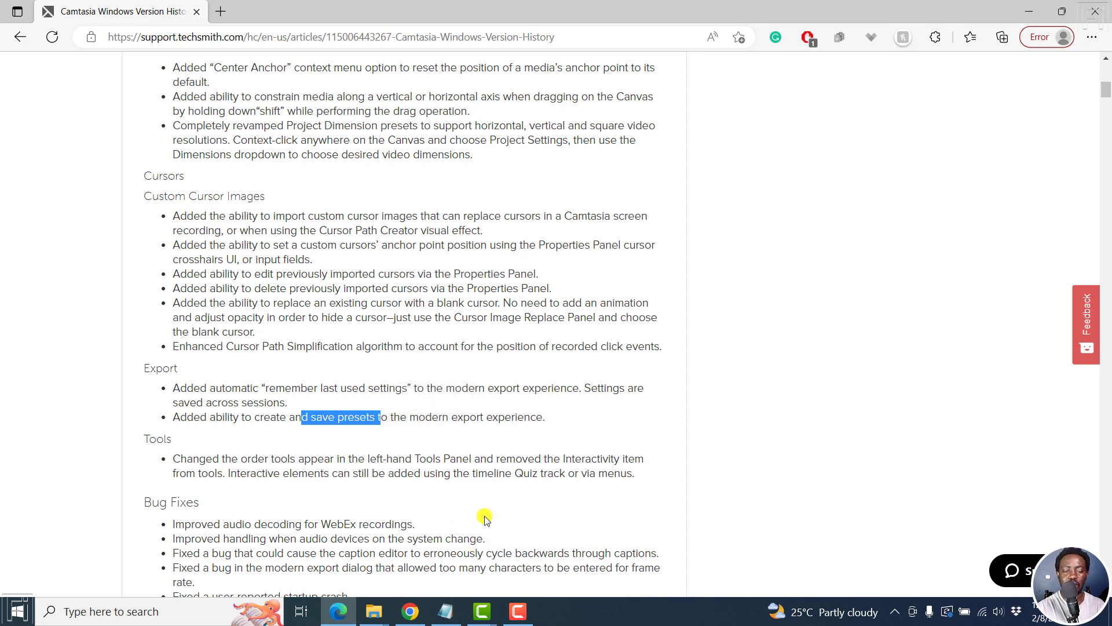
click(482, 611)
- Open the Local File export with advanced settings expanded, leaving Dimensions unchanged
click(393, 553)
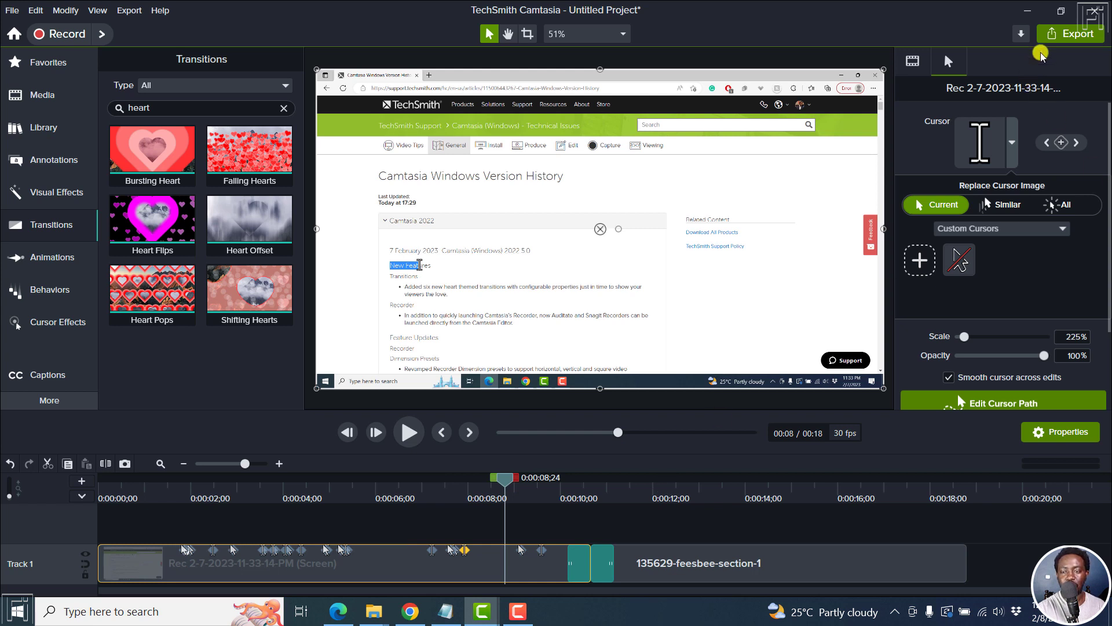
click(1073, 33)
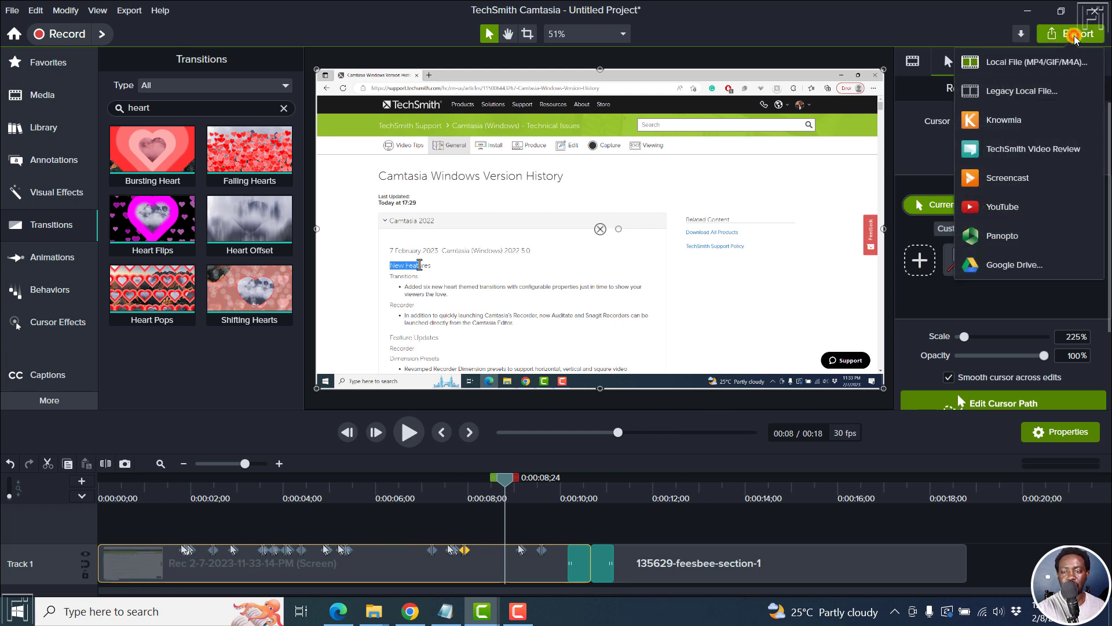
click(1021, 61)
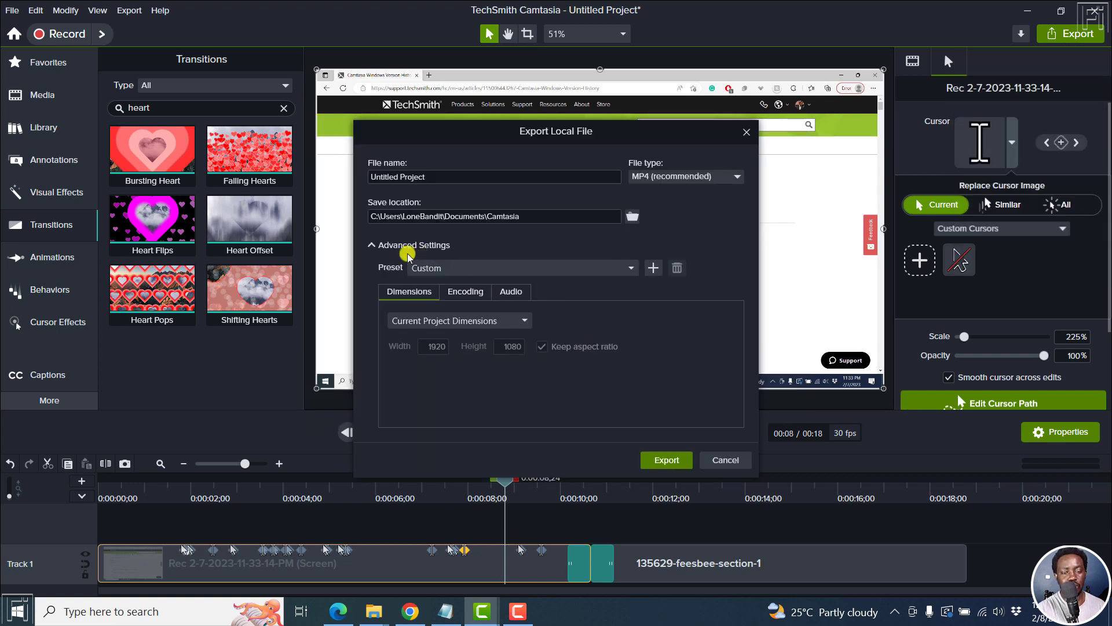
click(375, 245)
click(376, 245)
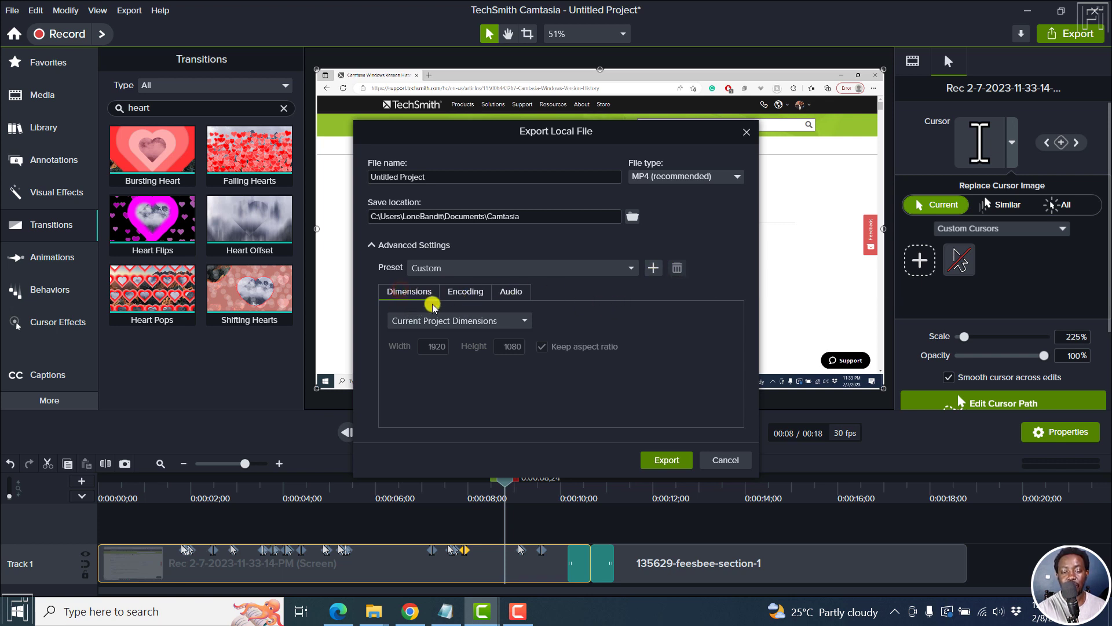
click(501, 321)
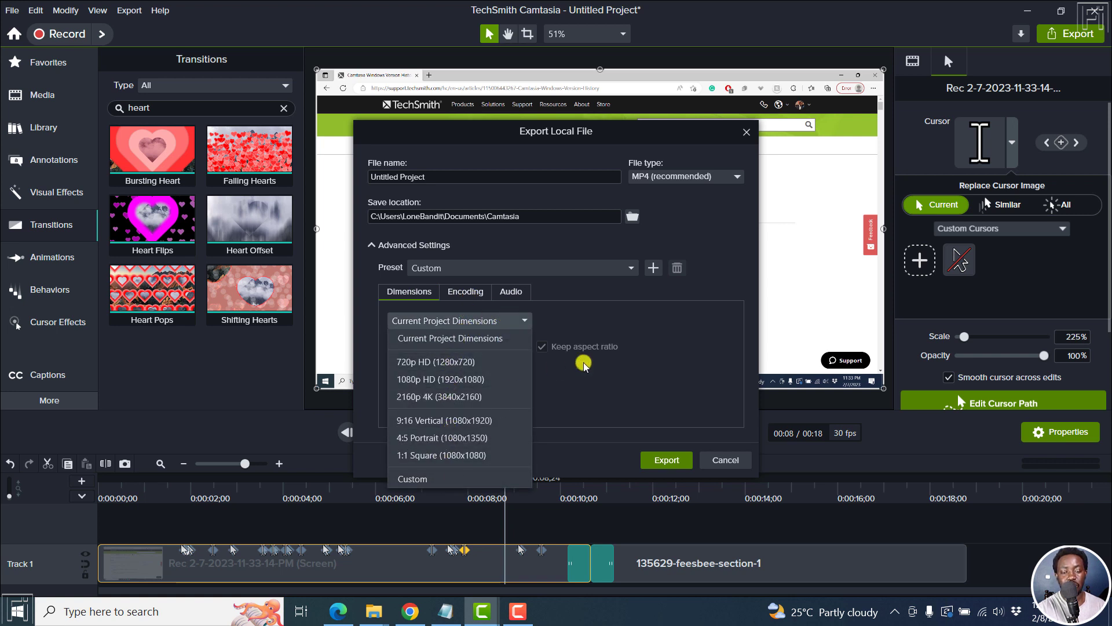
click(592, 300)
- Turn on GPU encoding and set the export frame rate to 60 fps
click(461, 292)
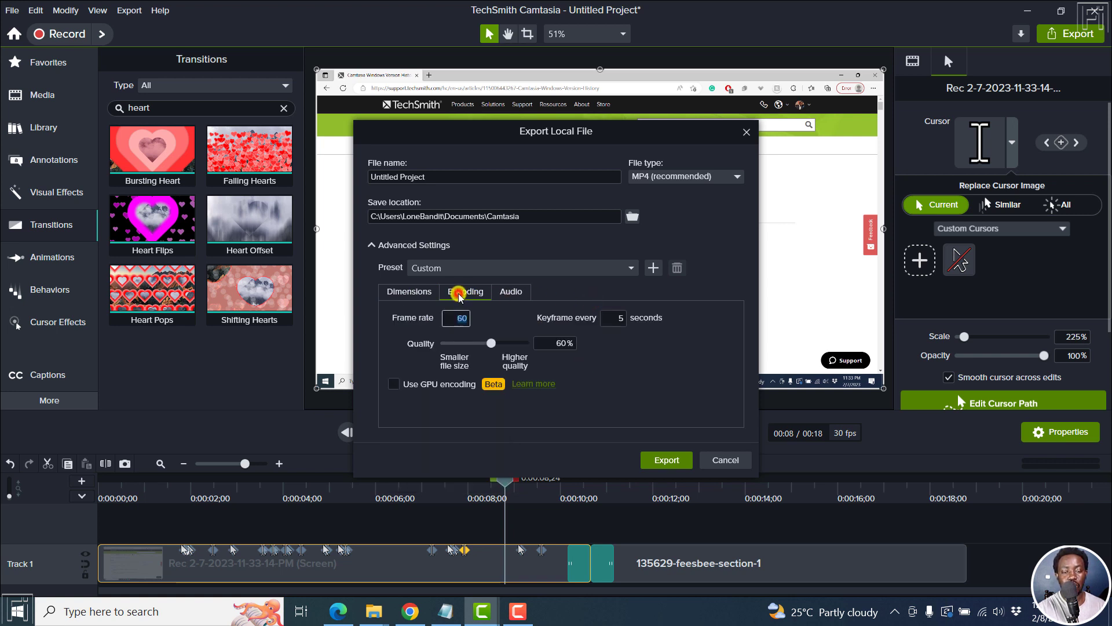
click(392, 384)
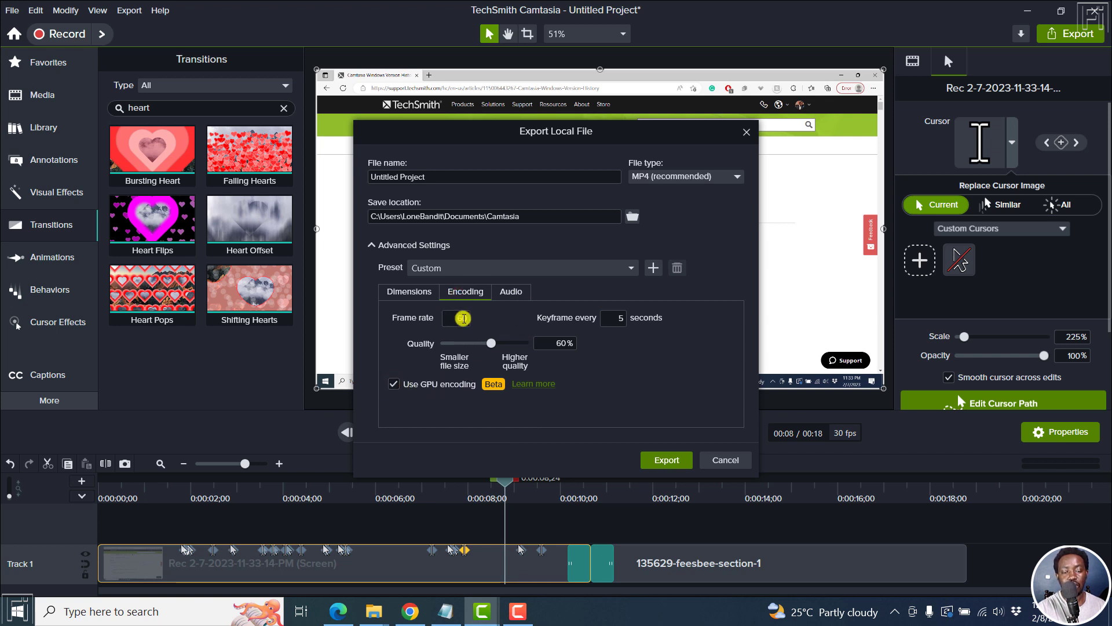
click(458, 318)
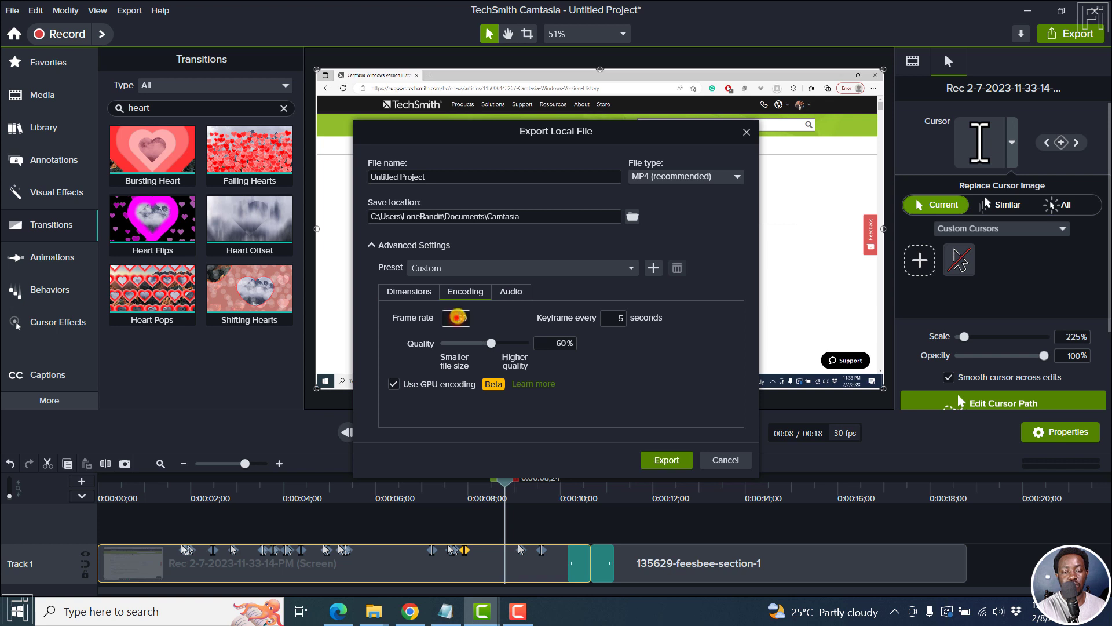
text(60)
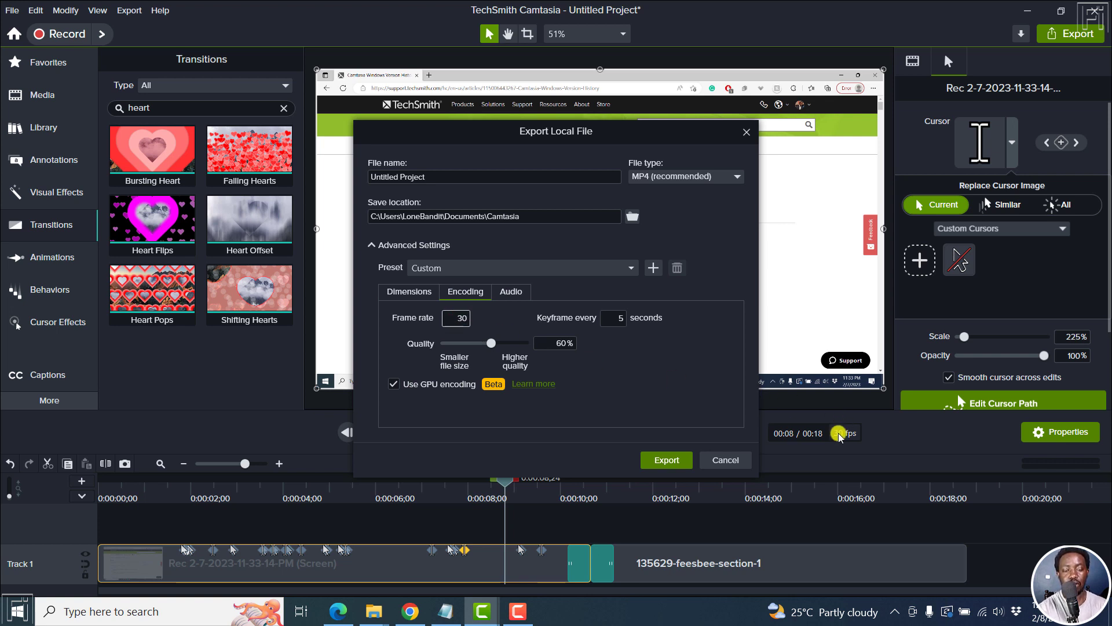
- Confirm audio stays at 192 kbps and review the 1920×1080 output dimensions
click(513, 291)
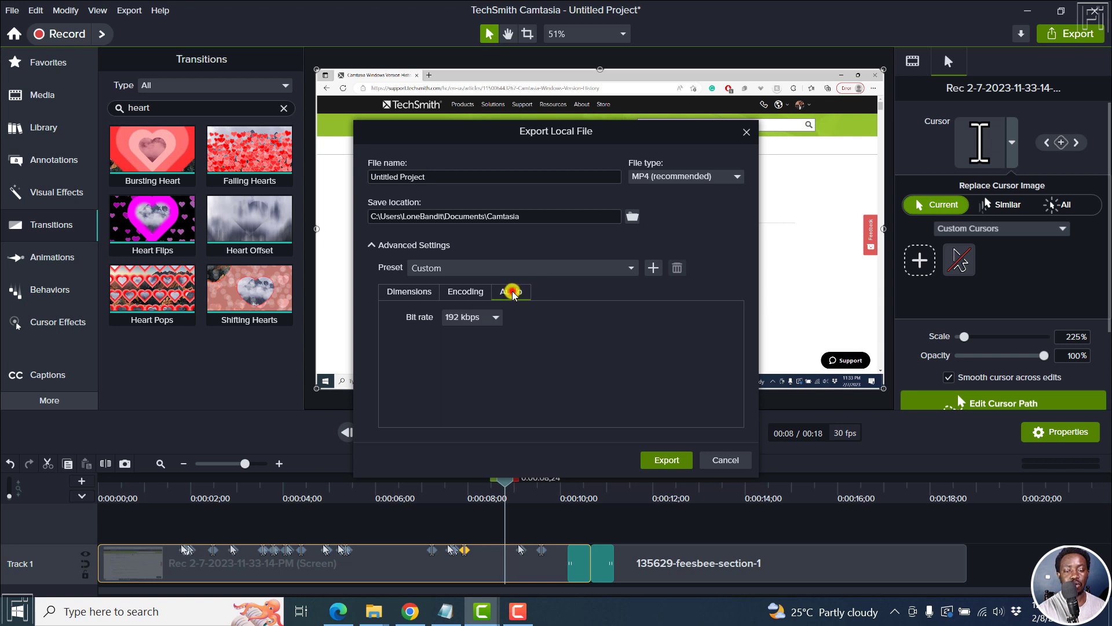
click(496, 318)
click(569, 343)
click(464, 290)
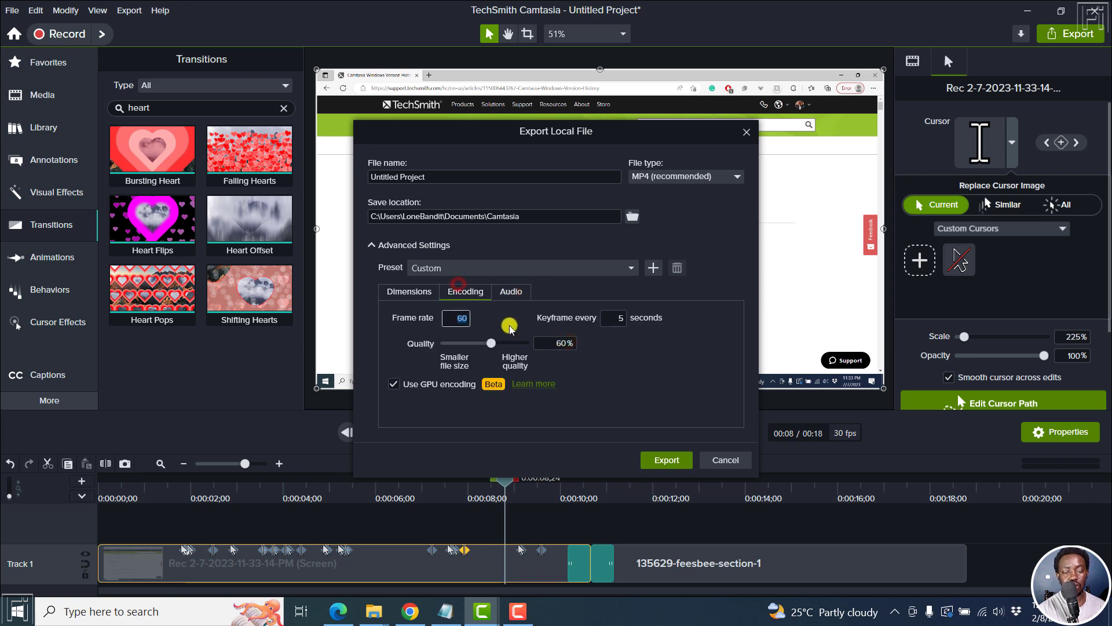
click(401, 292)
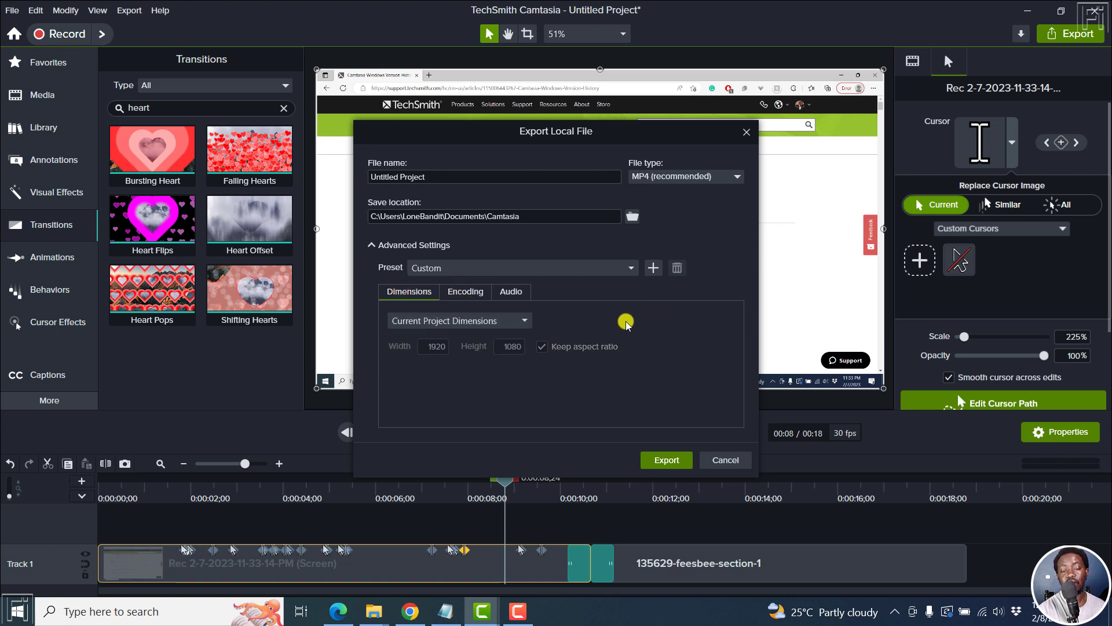
- Save the settings as the 'Tutorial HD' preset and review its 60 fps encoding and audio
click(655, 268)
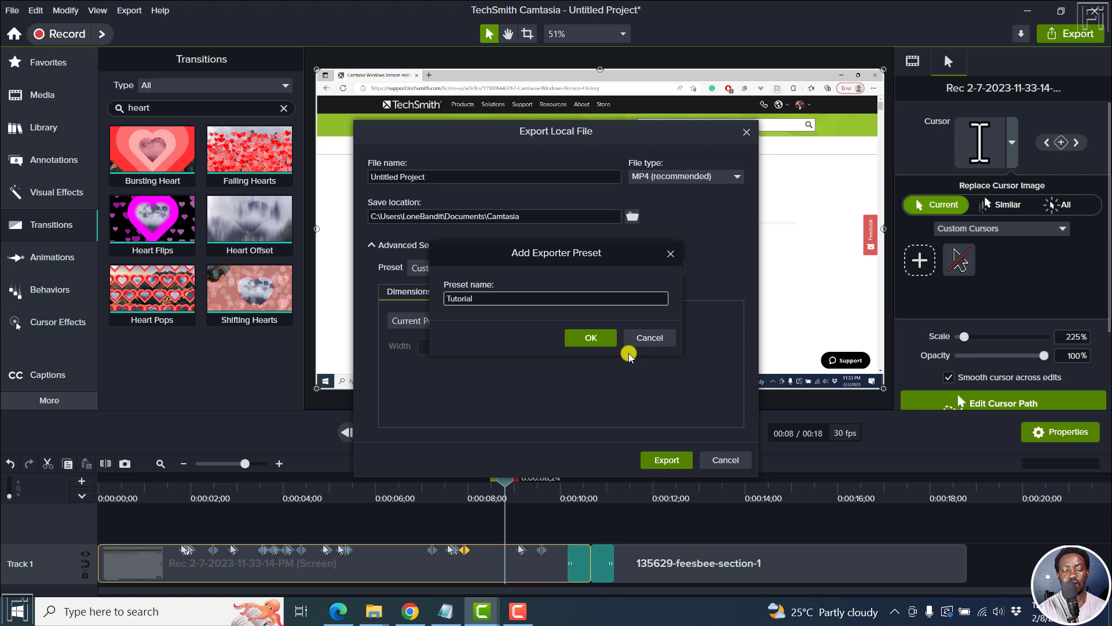
click(590, 337)
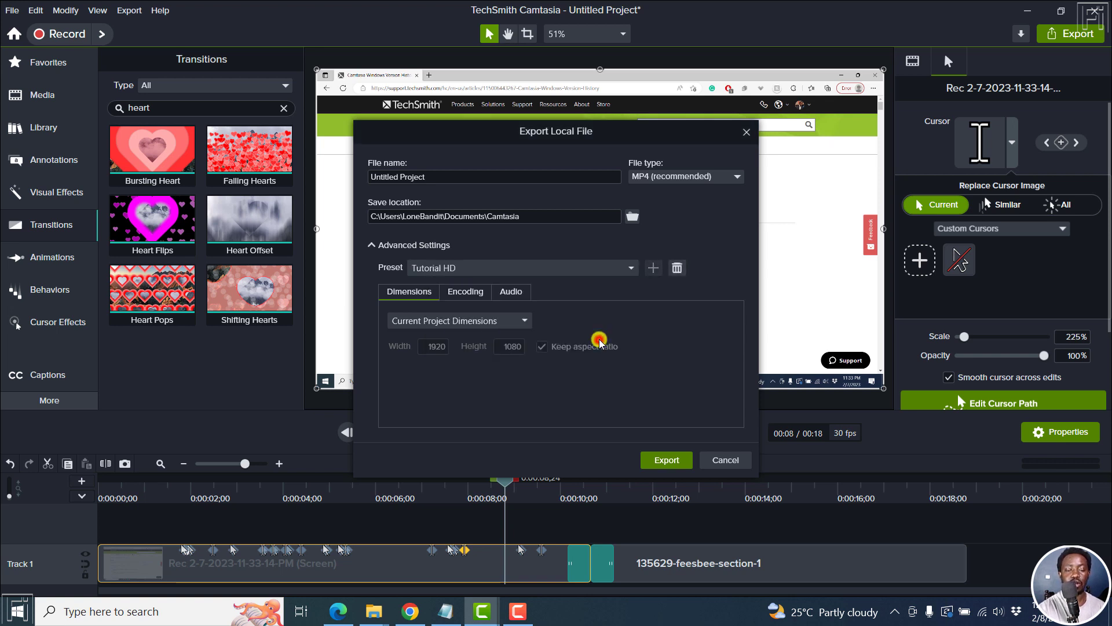
click(455, 293)
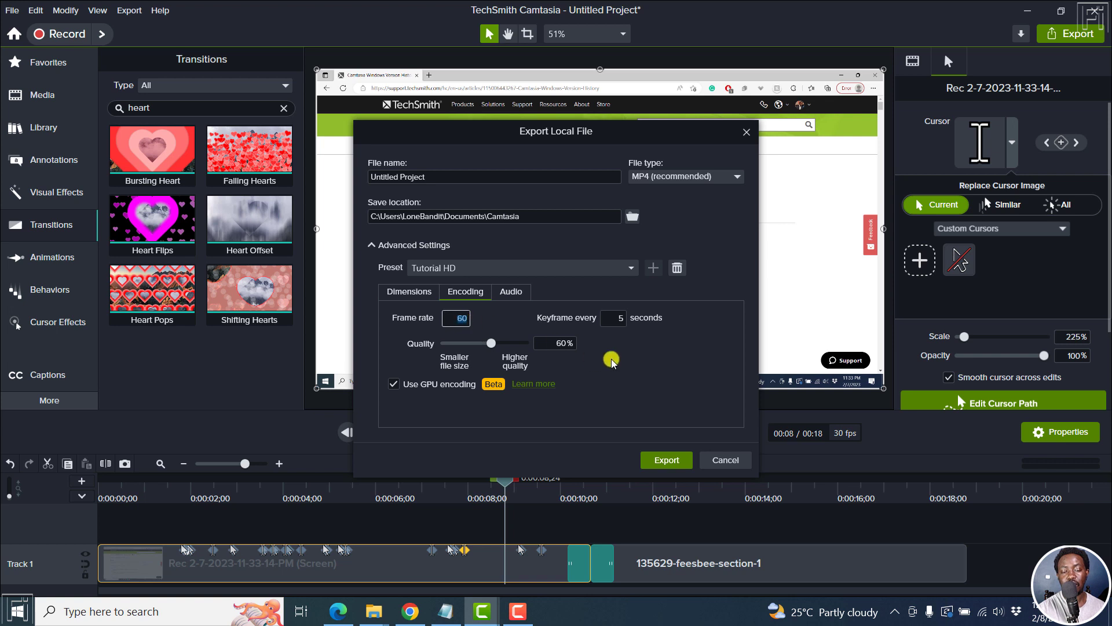
double_click(459, 317)
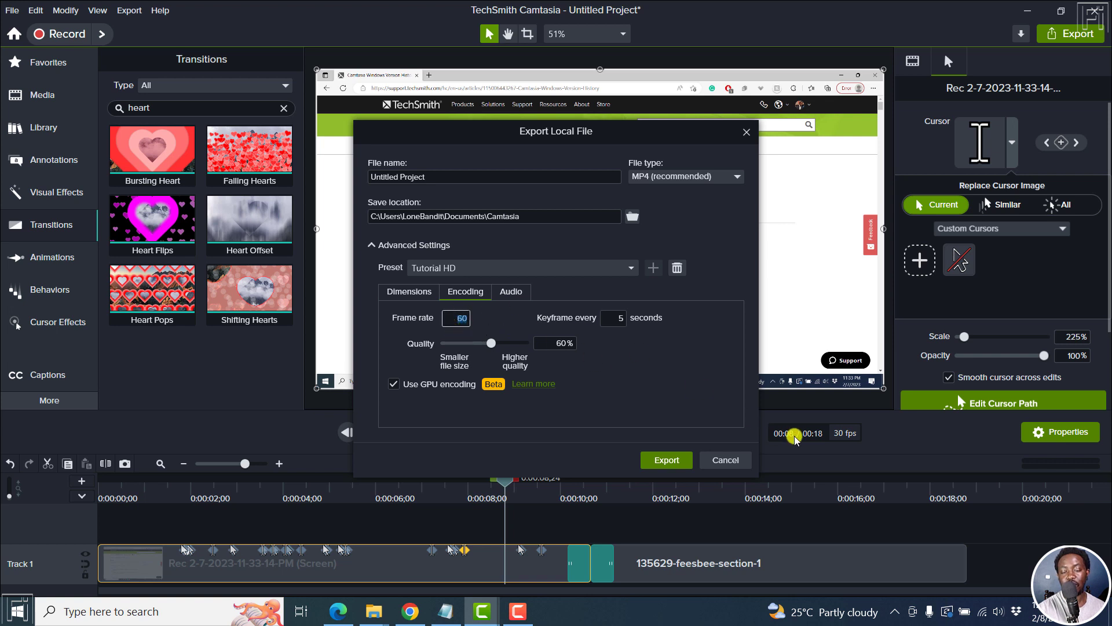
click(512, 292)
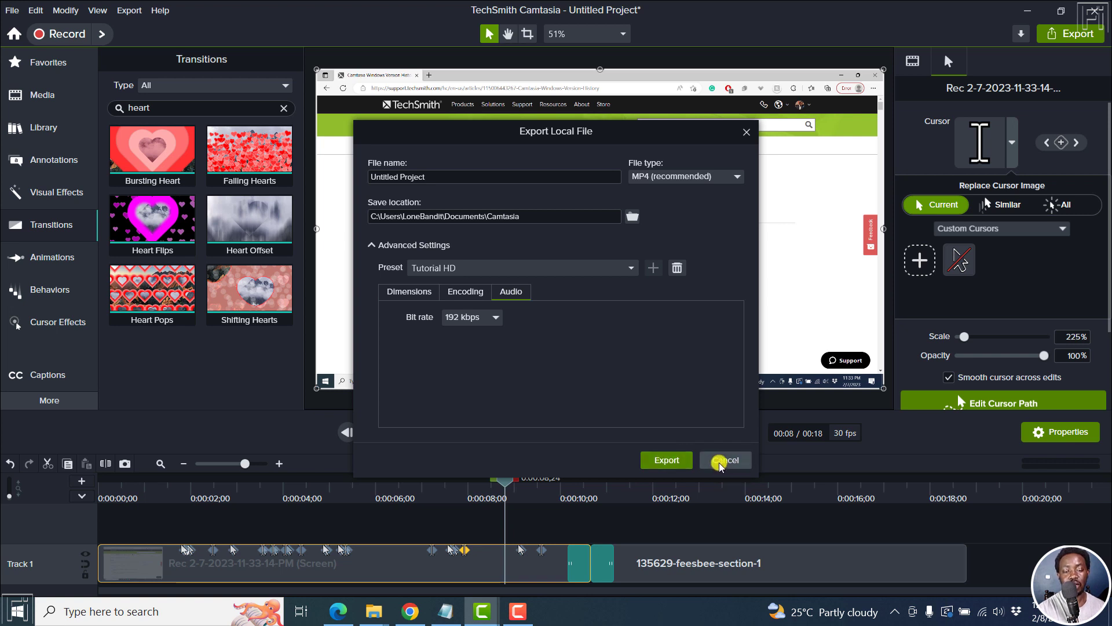
- Close and reopen the Local File export, then load the Tutorial HD preset
click(631, 270)
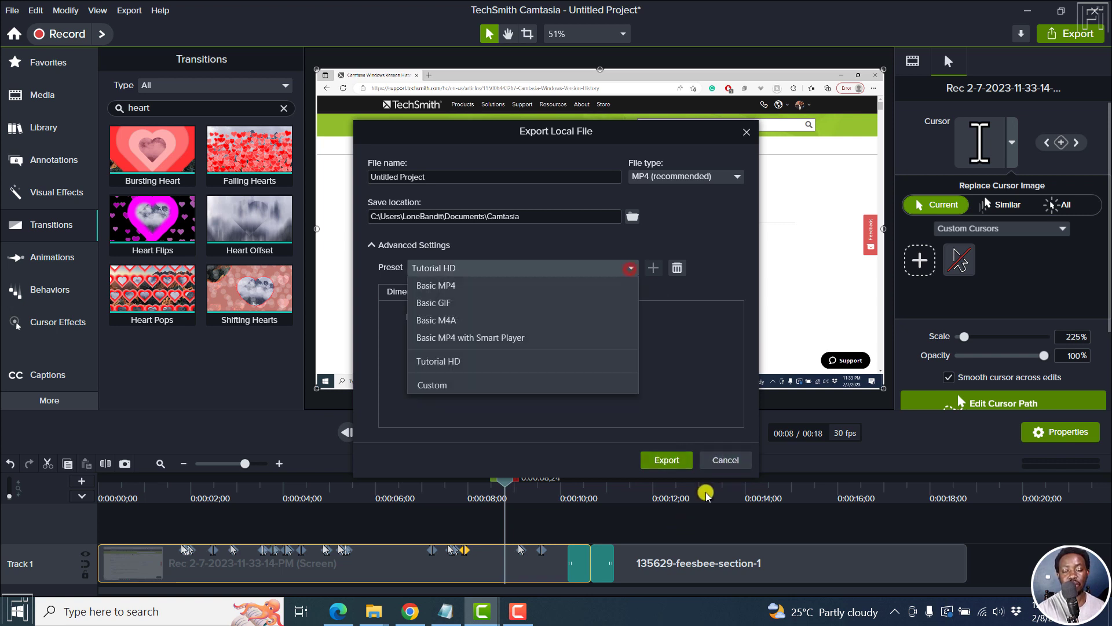
click(727, 460)
click(1082, 33)
click(1006, 68)
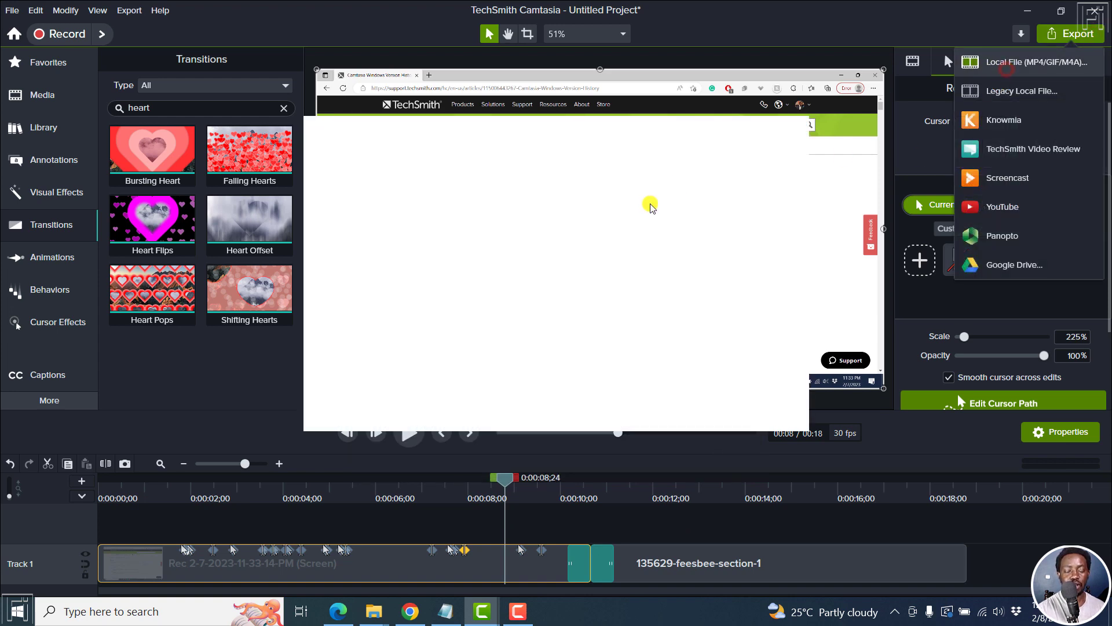
click(629, 270)
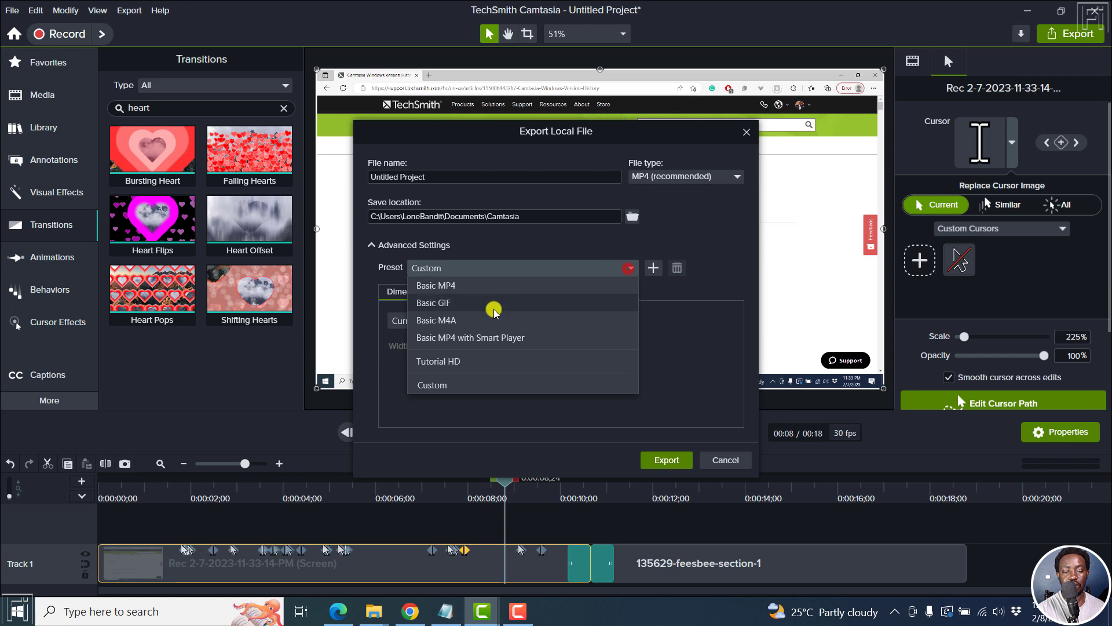
click(435, 364)
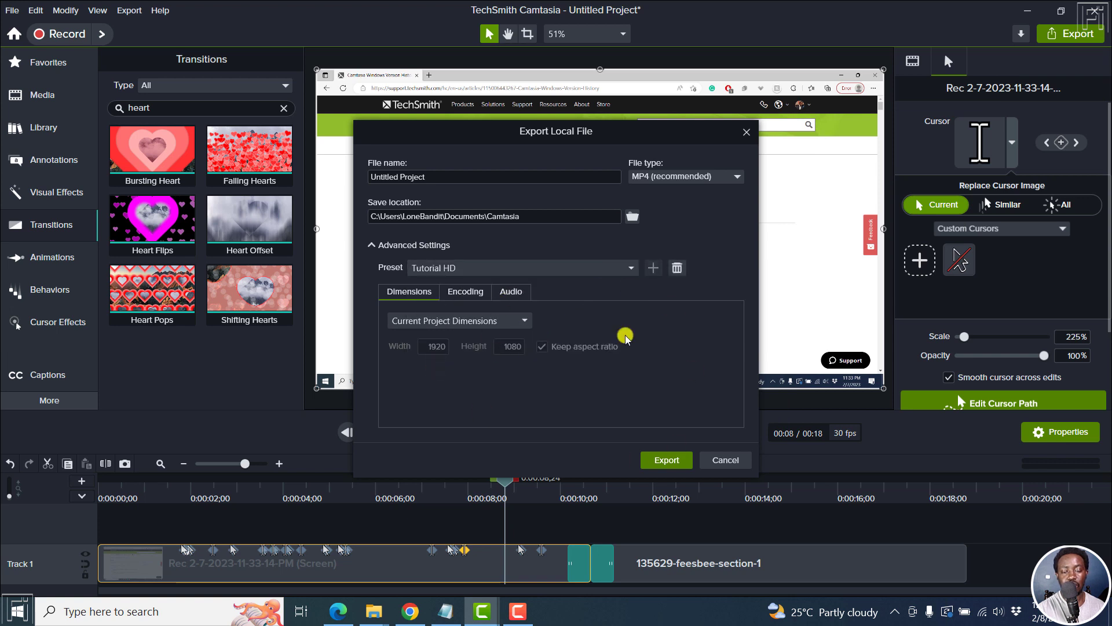
- Verify the preset's encoding and audio settings, cancel the export, and return to Edge
click(469, 292)
click(516, 292)
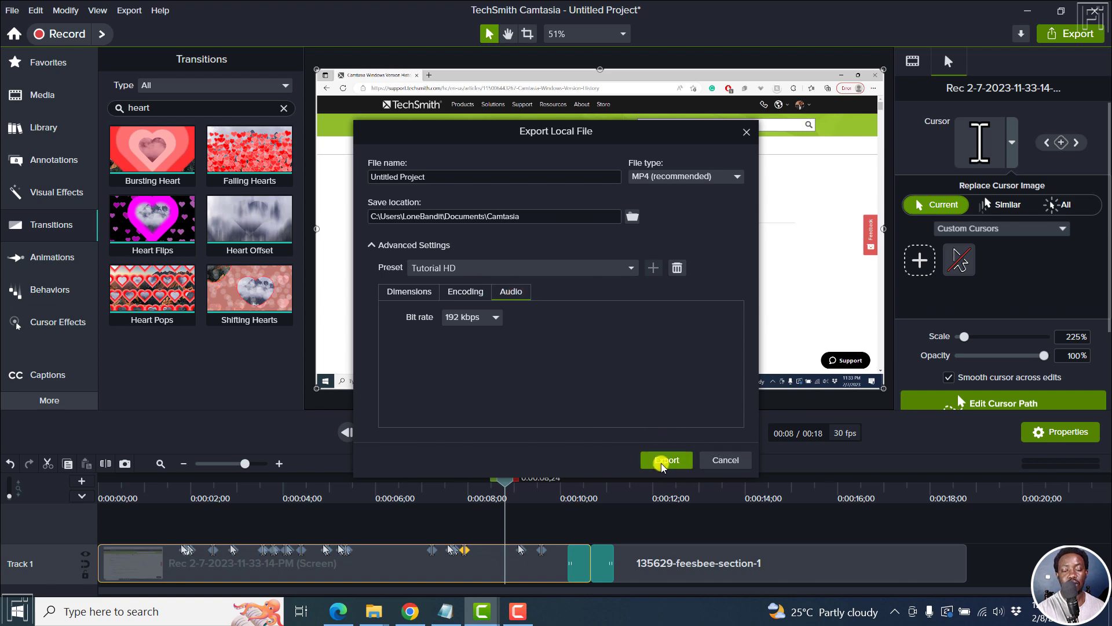
click(721, 460)
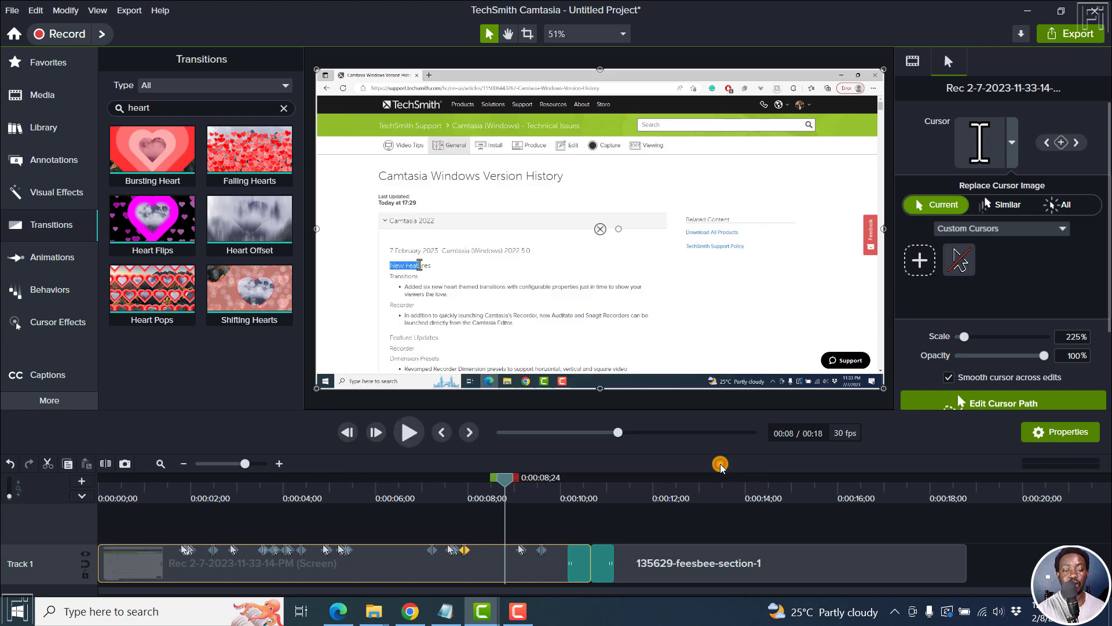
click(338, 611)
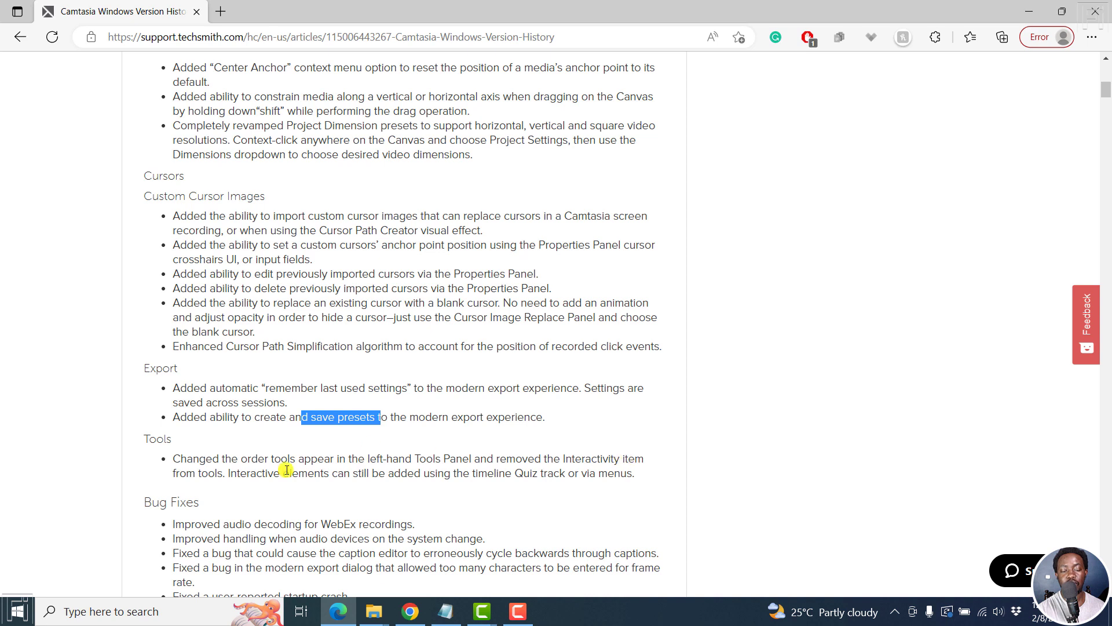
- Highlight the Tools note about adding interactive elements via the Quiz track, then switch to Camtasia
drag(219, 472, 636, 473)
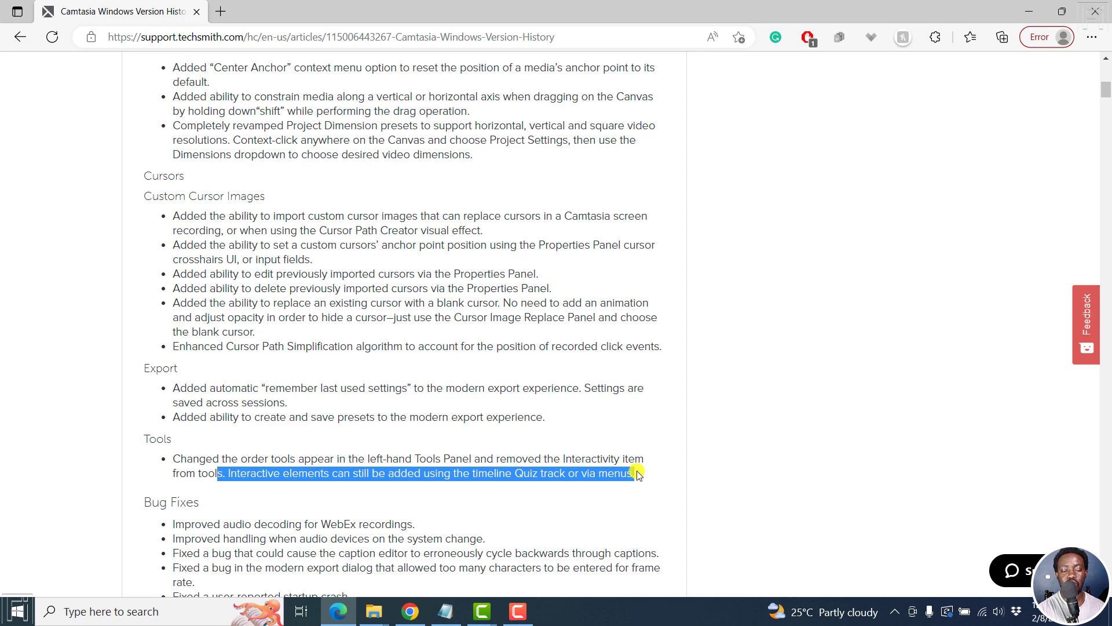
click(482, 611)
- Expand the Tools panel's More list to show Audio Effects and Voice Narration
click(396, 559)
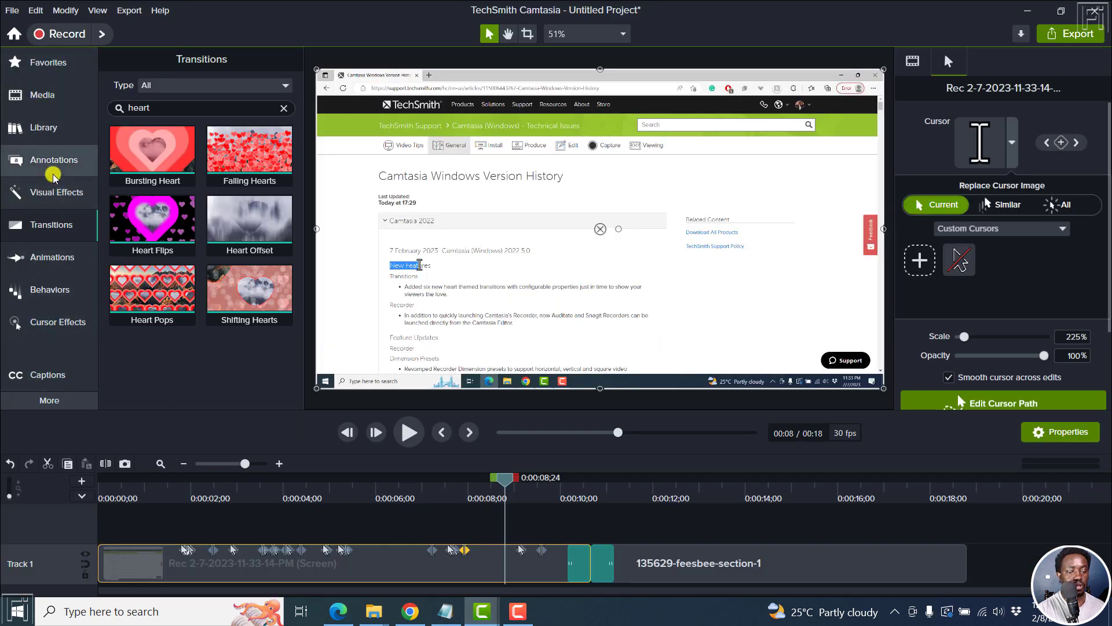
click(49, 401)
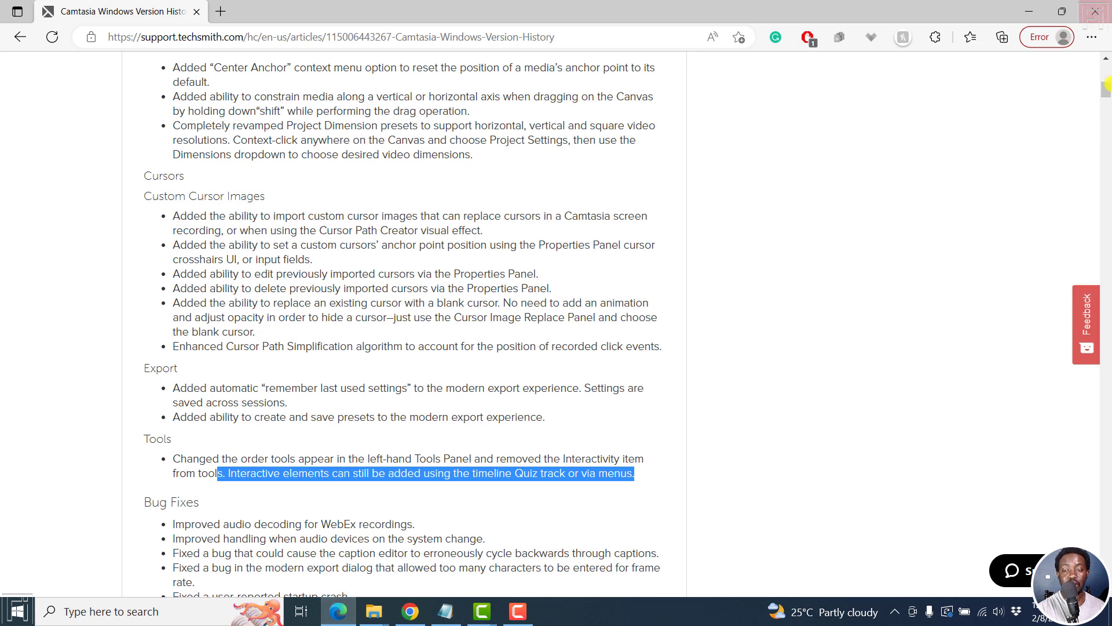
- Highlight the 2022.5.0 Bug Fixes list, read the remaining notes, then scroll back to the top
drag(1106, 92, 1106, 105)
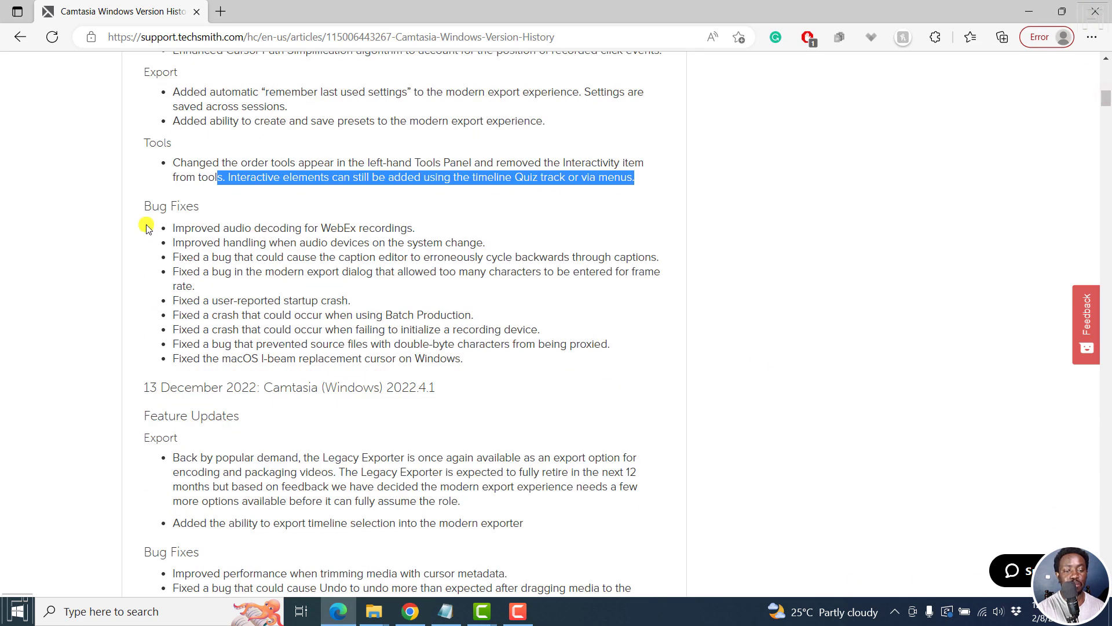
drag(165, 226, 487, 373)
drag(1106, 98, 1108, 75)
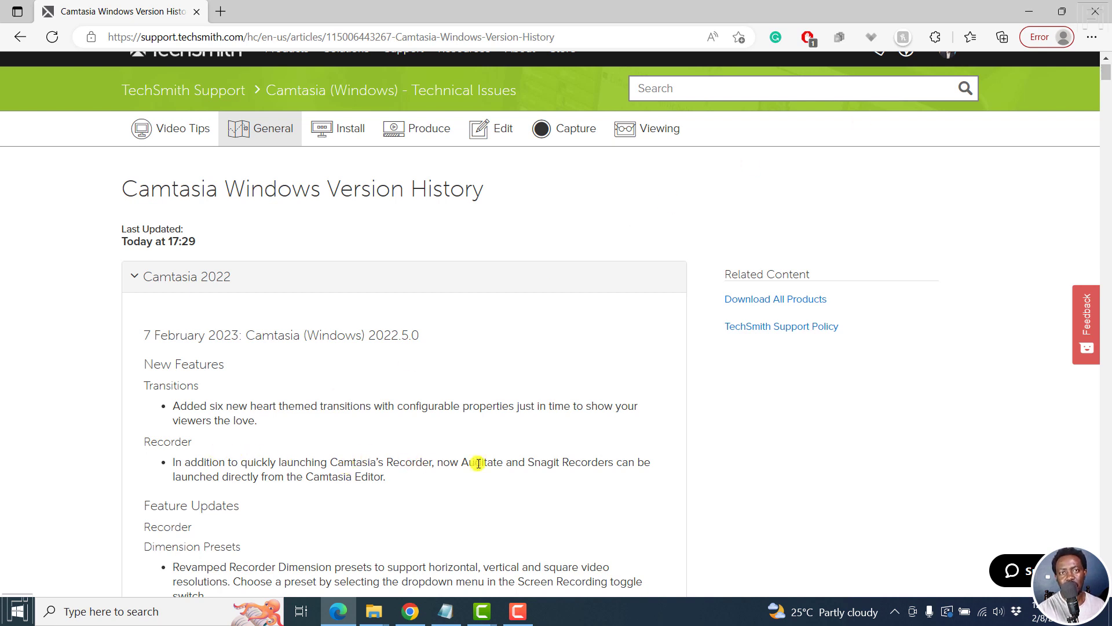
scroll(479, 463, down, 3)
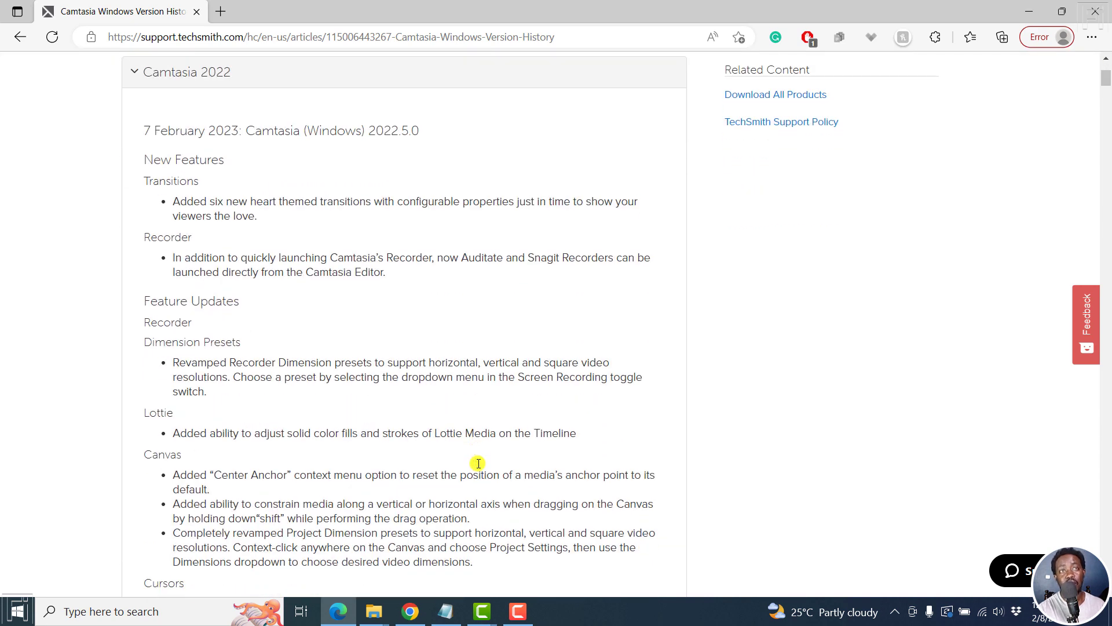
scroll(479, 463, down, 2)
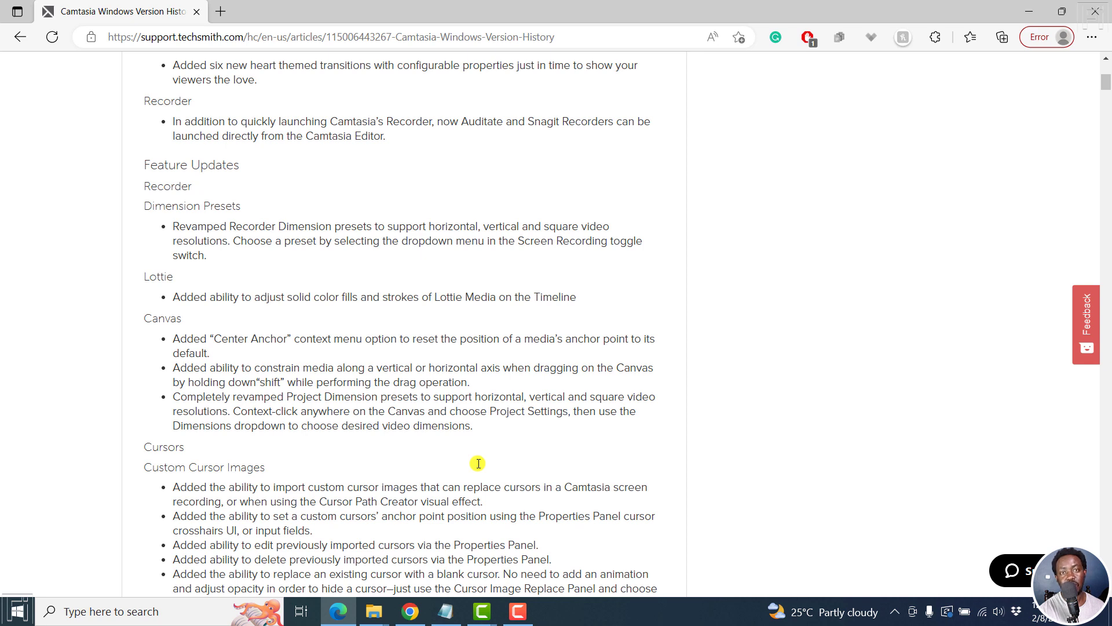
scroll(478, 463, down, 2)
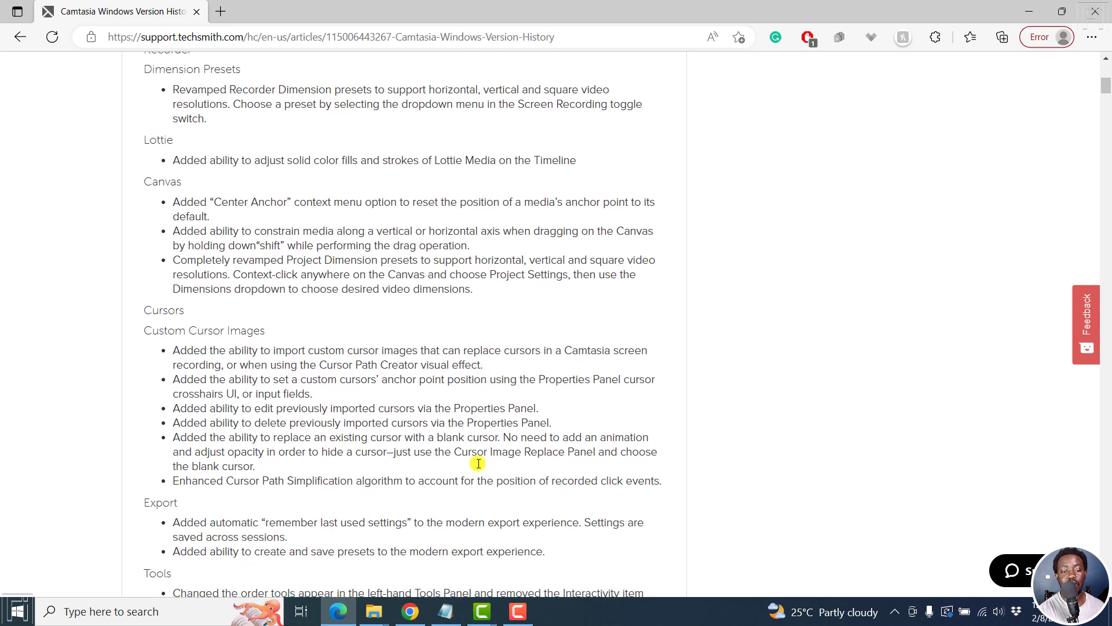
scroll(479, 463, down, 3)
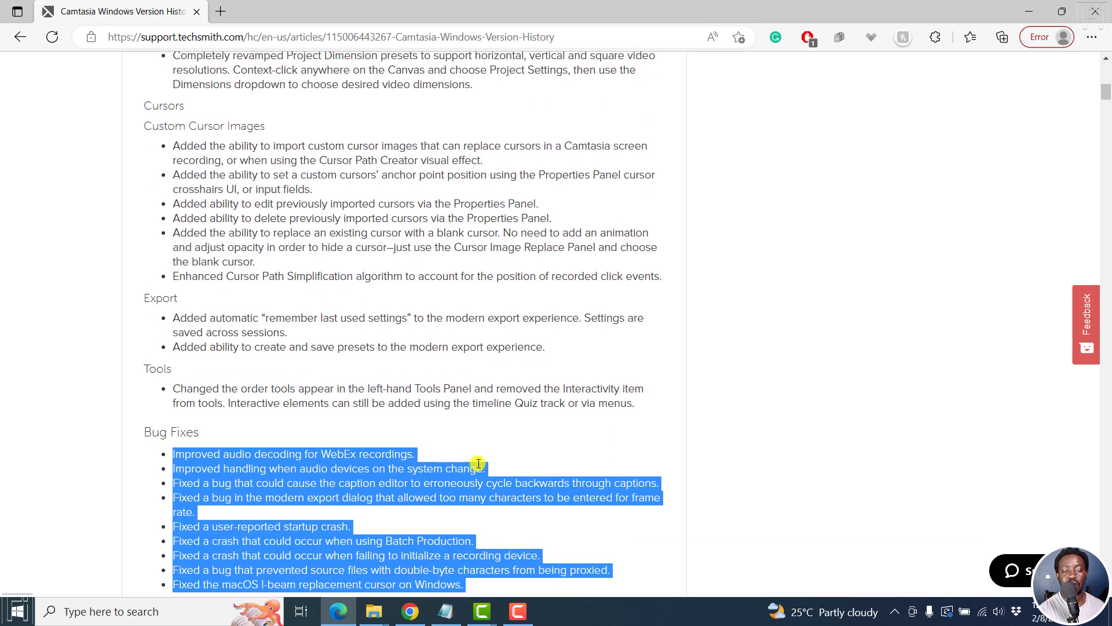
click(262, 329)
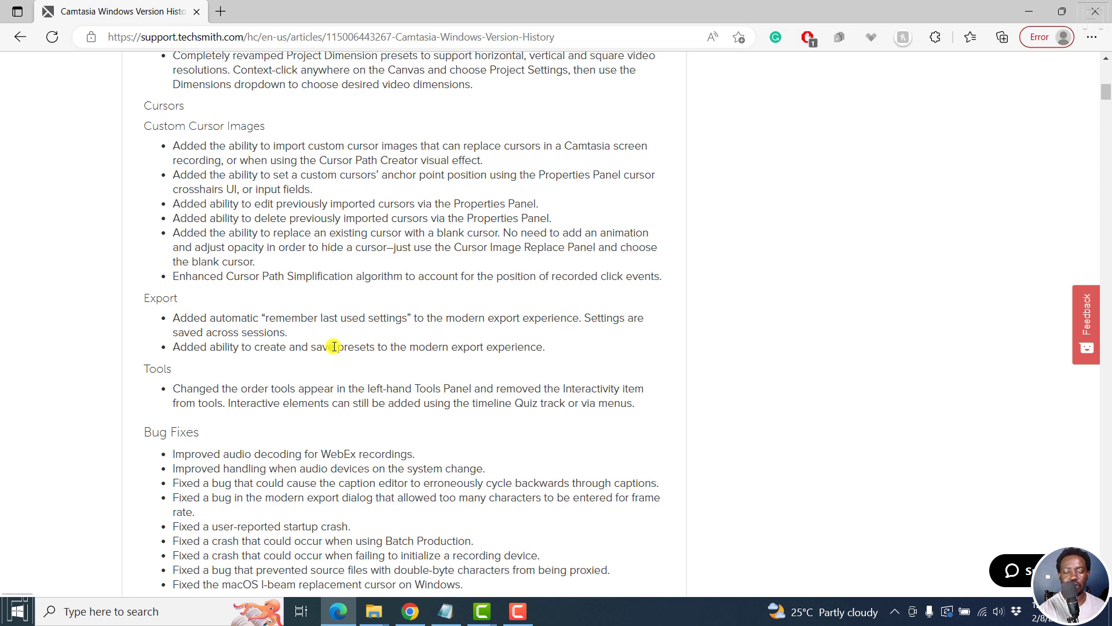
scroll(335, 346, up, 10)
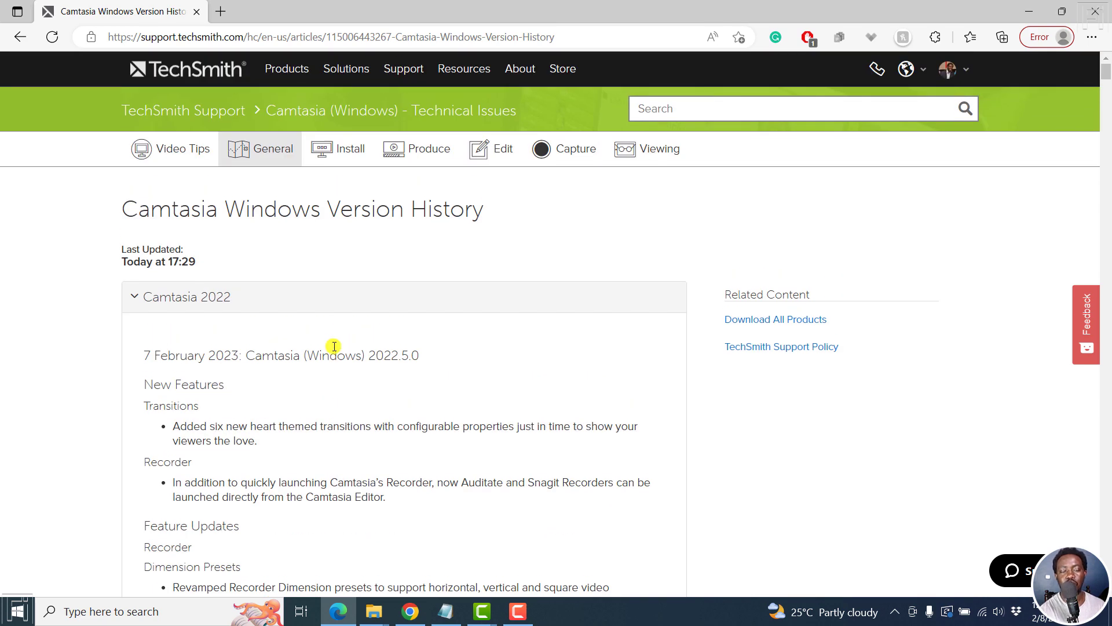